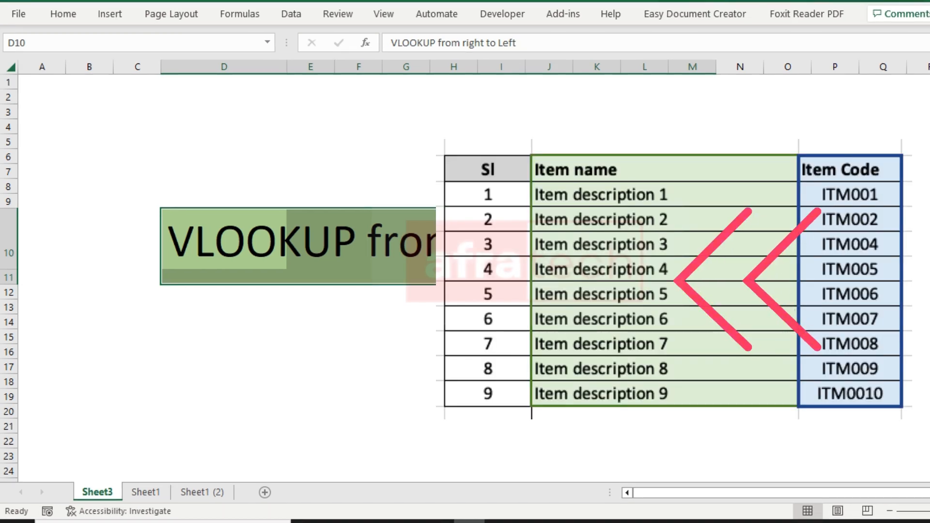
Step: On Sheet1, review the item table and clear the old lookup entries from C16:D16
{"action": "left_click", "coordinate": [140, 494]}
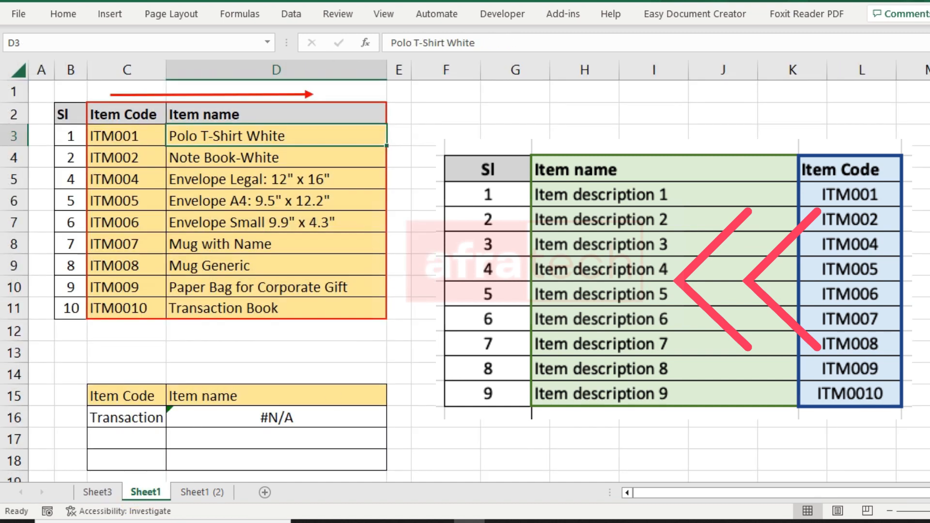
{"action": "left_click", "coordinate": [515, 245]}
{"action": "left_click_drag", "start_coordinate": [69, 121], "coordinate": [322, 304]}
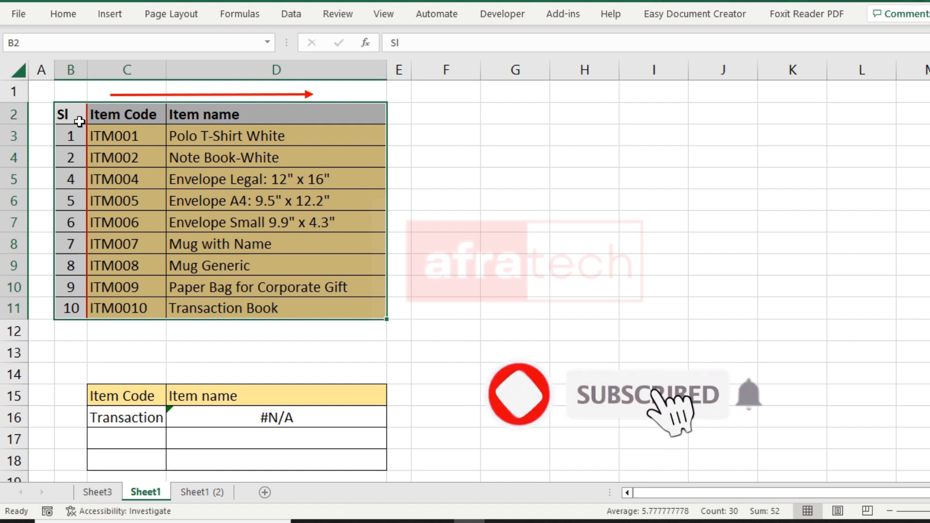
{"action": "left_click_drag", "start_coordinate": [70, 116], "coordinate": [70, 308]}
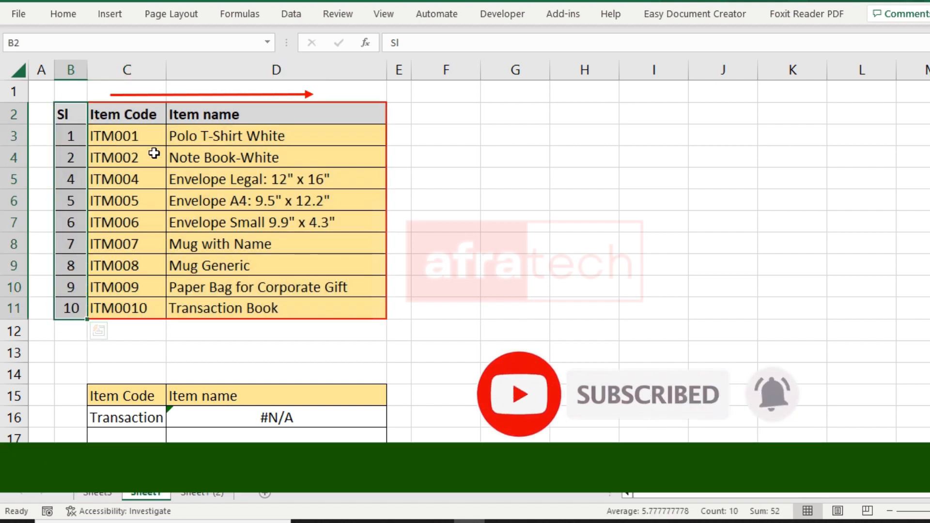
{"action": "left_click_drag", "start_coordinate": [137, 114], "coordinate": [231, 308]}
{"action": "left_click_drag", "start_coordinate": [153, 419], "coordinate": [216, 419]}
{"action": "key", "text": "Delete"}
{"action": "left_click", "coordinate": [464, 331]}
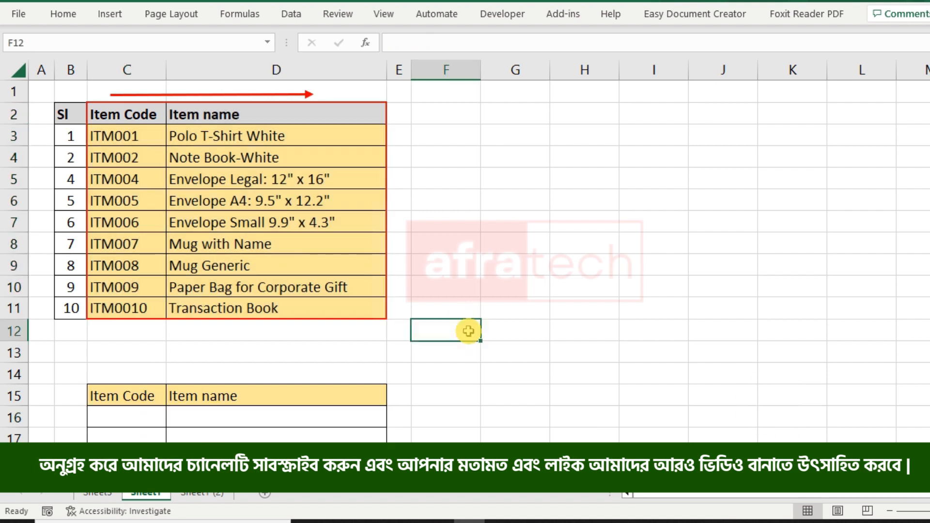
Step: Enter =VLOOKUP(C16,C3:D11,2,0) in D16 to return the item name for the code in C16
{"action": "left_click", "coordinate": [257, 422]}
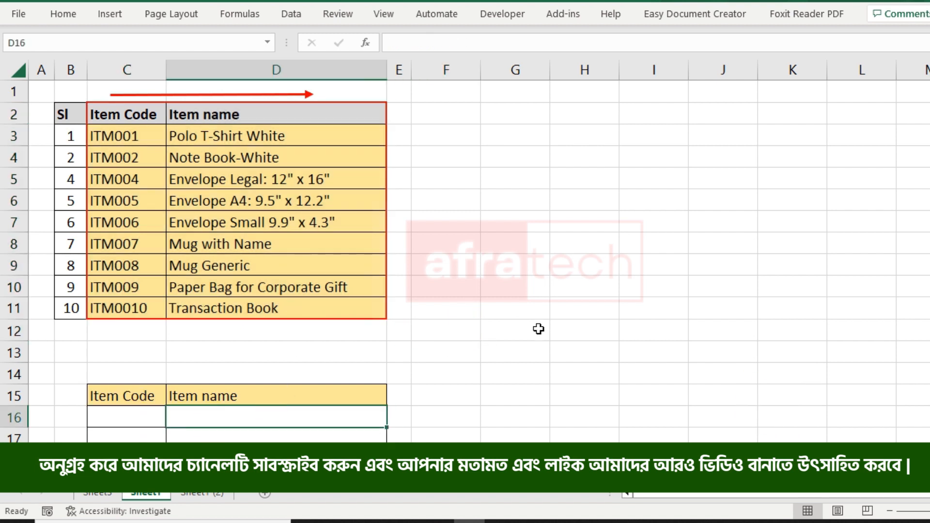
{"action": "type", "text": "="}
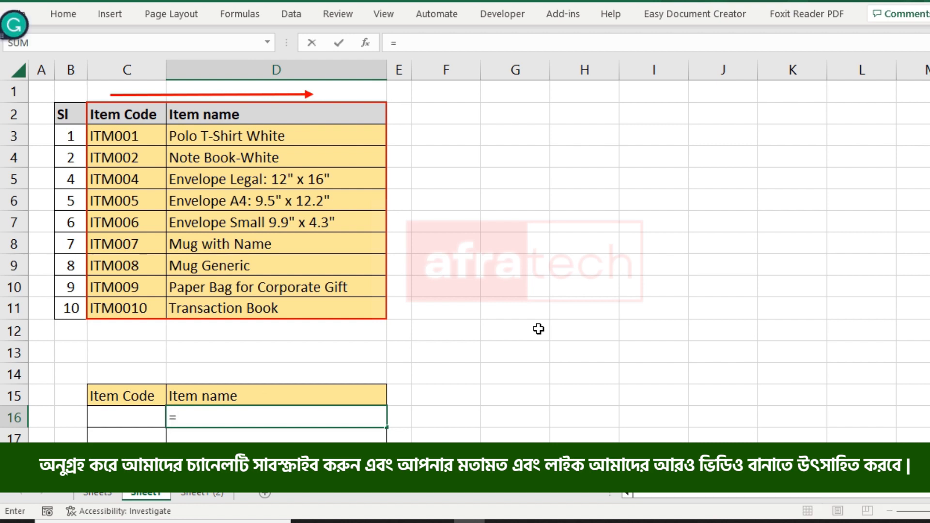
{"action": "type", "text": "vlooku"}
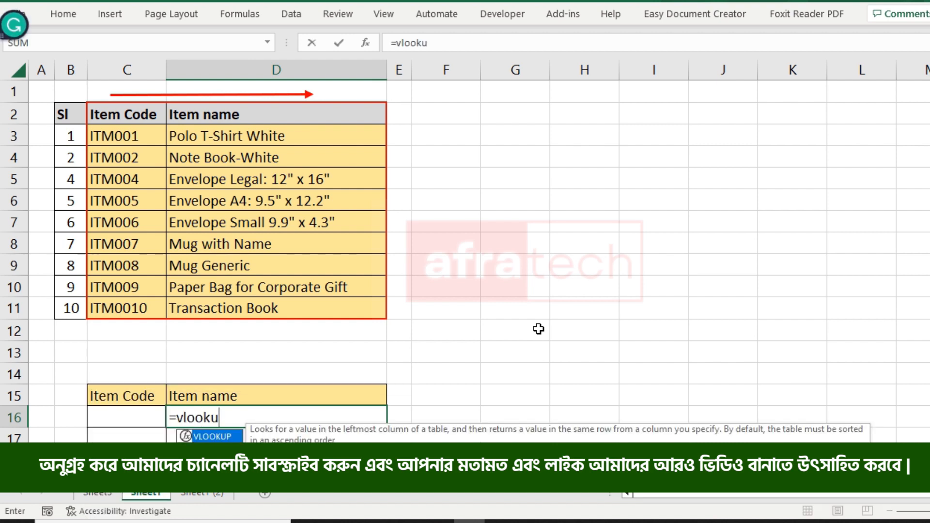
{"action": "type", "text": "p("}
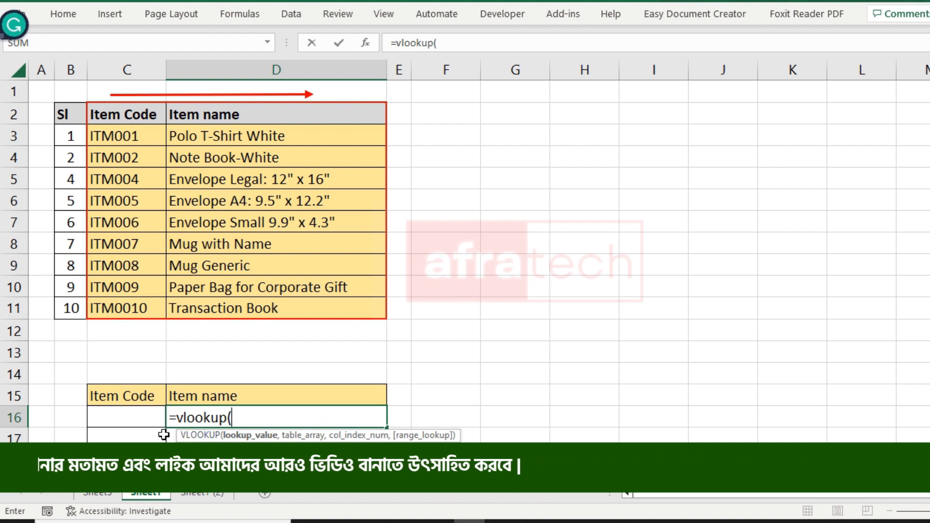
{"action": "left_click", "coordinate": [150, 419]}
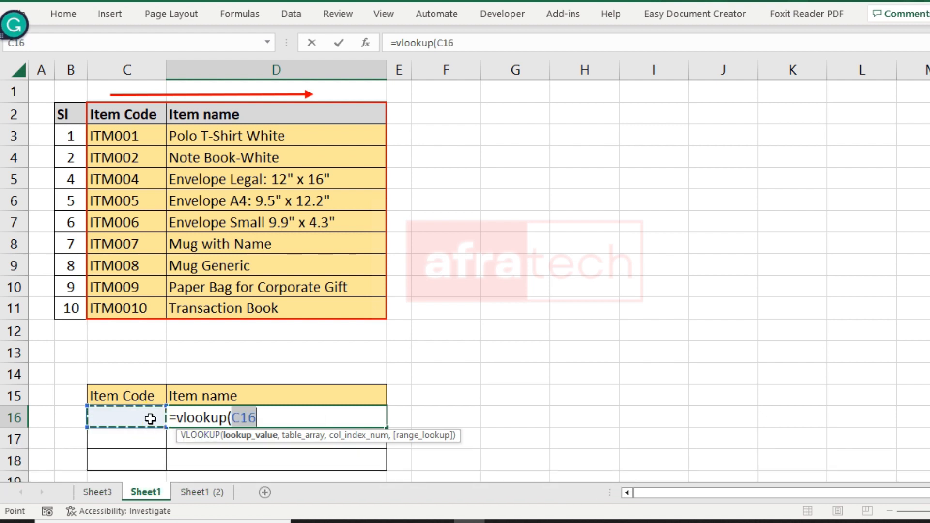
{"action": "type", "text": ","}
{"action": "left_click_drag", "start_coordinate": [149, 131], "coordinate": [262, 306]}
{"action": "type", "text": ","}
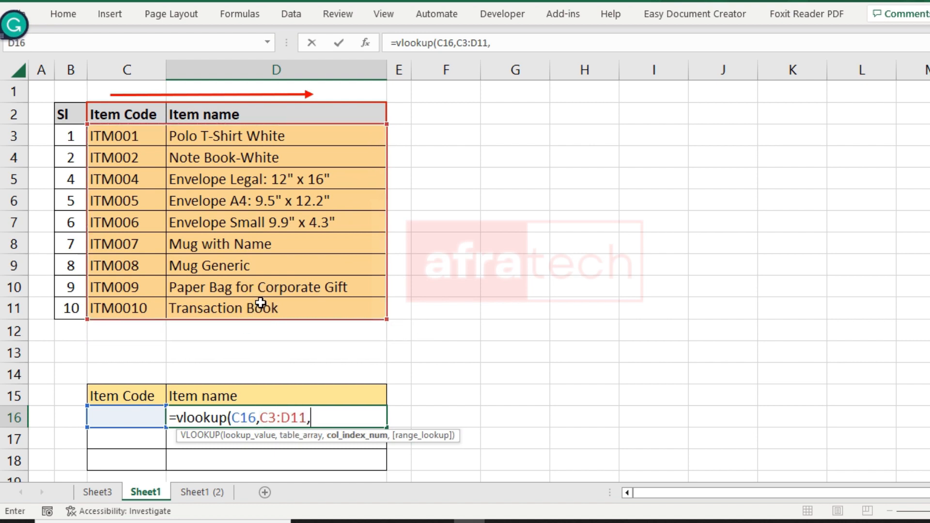
{"action": "type", "text": "2,"}
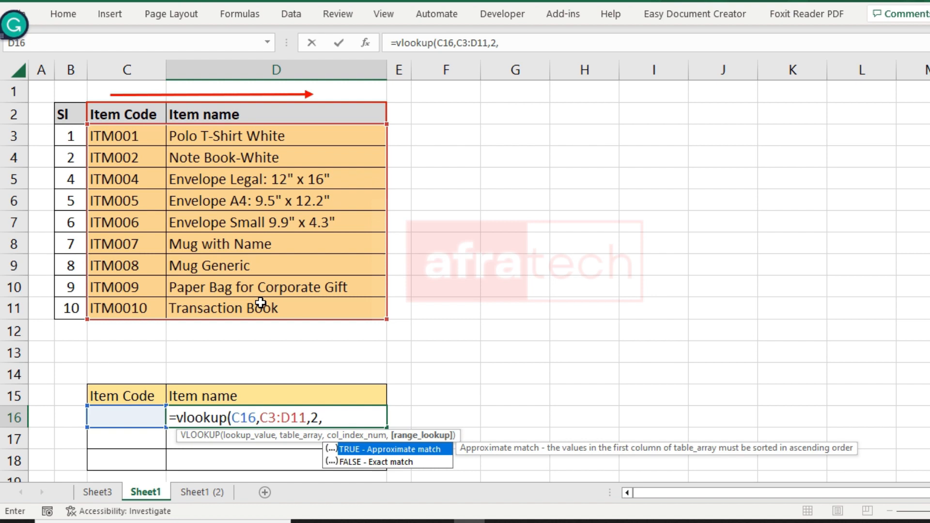
{"action": "type", "text": "0)"}
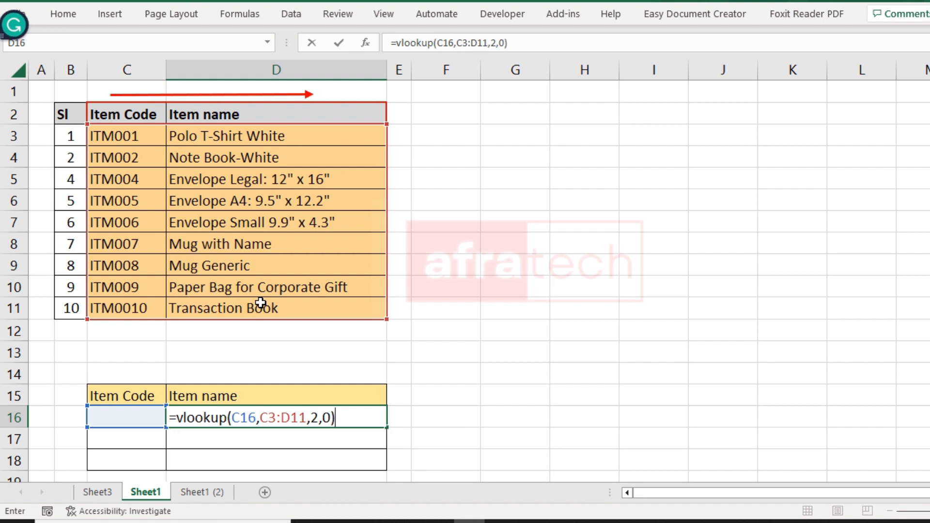
{"action": "key", "text": "Return"}
{"action": "left_click", "coordinate": [202, 417]}
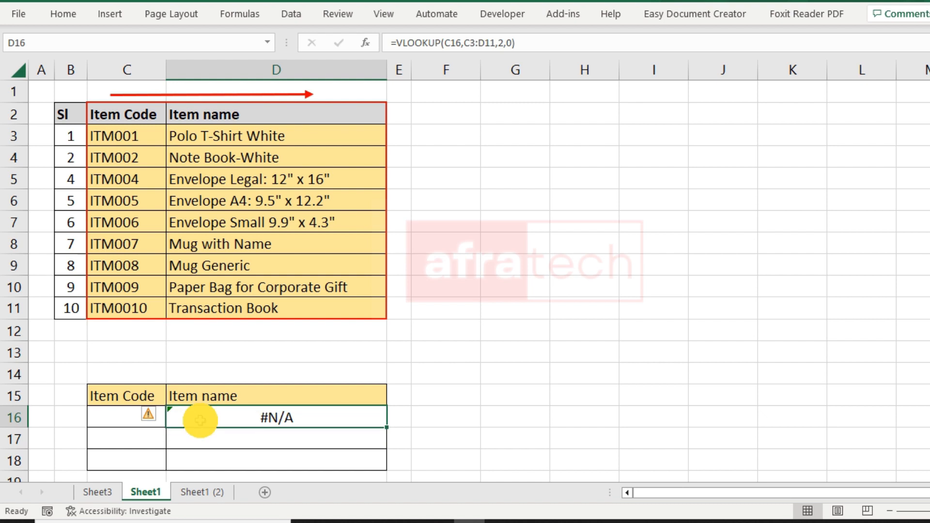
Step: Enter the item code ITM008 in C16 as the lookup value
{"action": "left_click", "coordinate": [131, 416]}
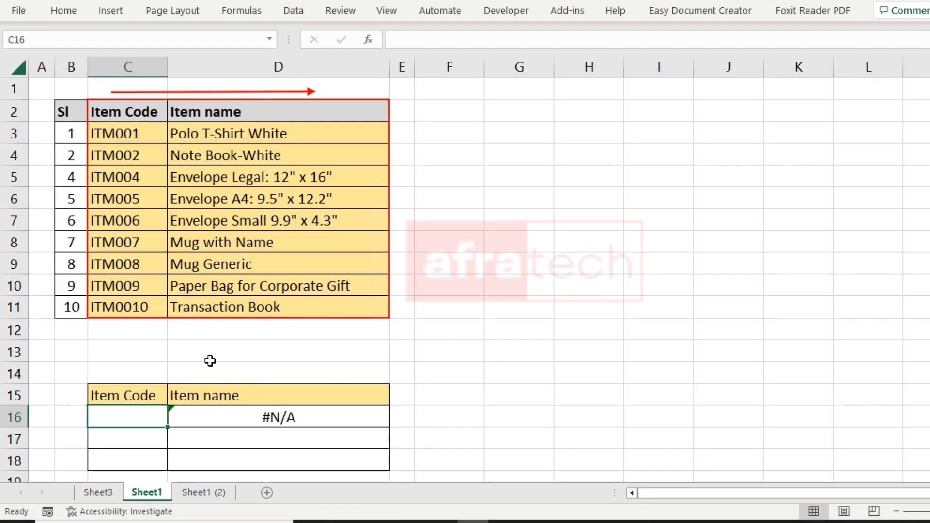
{"action": "type", "text": "ITM"}
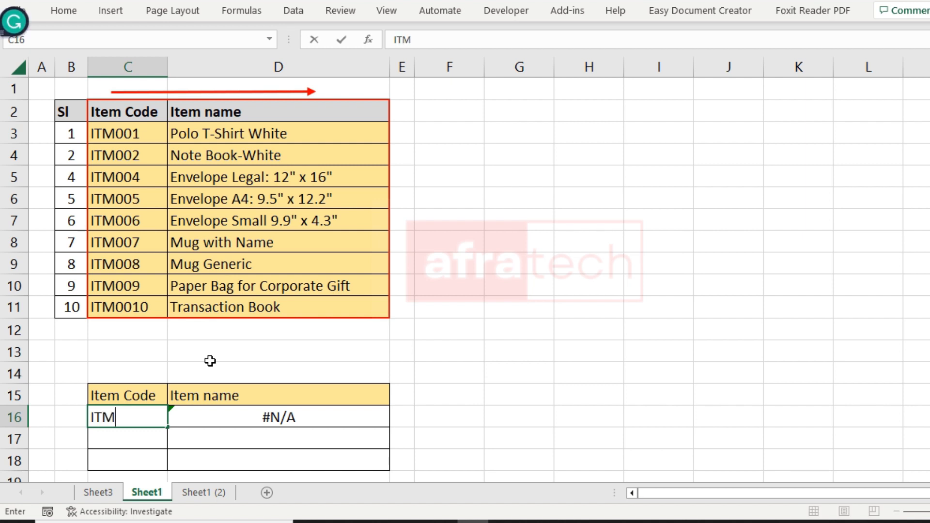
{"action": "type", "text": "008"}
{"action": "key", "text": "Return"}
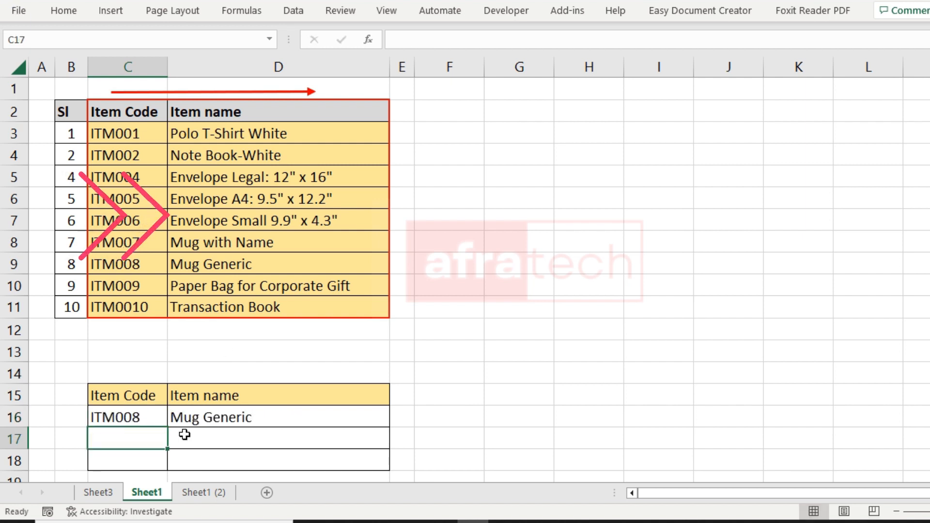
Step: Compare the lookup result in D16 with the ITM008 row of the item table
{"action": "left_click", "coordinate": [207, 413]}
{"action": "left_click", "coordinate": [139, 415]}
{"action": "left_click_drag", "start_coordinate": [72, 262], "coordinate": [290, 255]}
{"action": "left_click", "coordinate": [289, 255]}
{"action": "left_click_drag", "start_coordinate": [137, 265], "coordinate": [249, 257]}
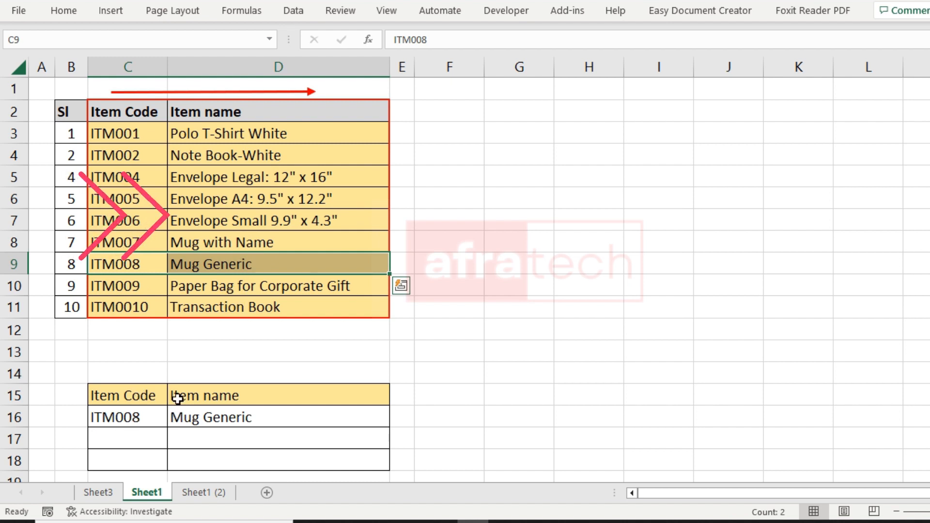
{"action": "left_click", "coordinate": [207, 270]}
{"action": "left_click", "coordinate": [207, 410]}
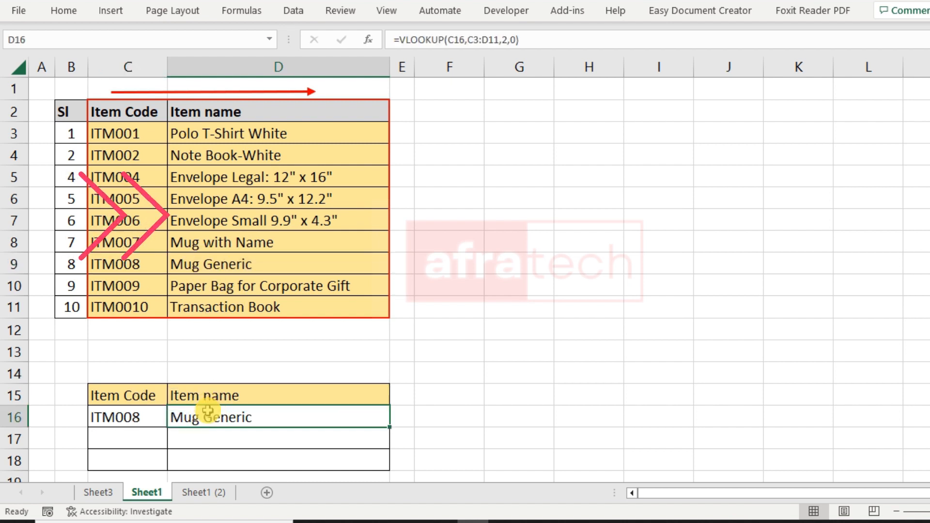
Step: Examine the VLOOKUP formula in D16, its lookup value in C16 and the table range C3:D11 it searches
{"action": "left_click", "coordinate": [179, 417]}
{"action": "double_click", "coordinate": [180, 417]}
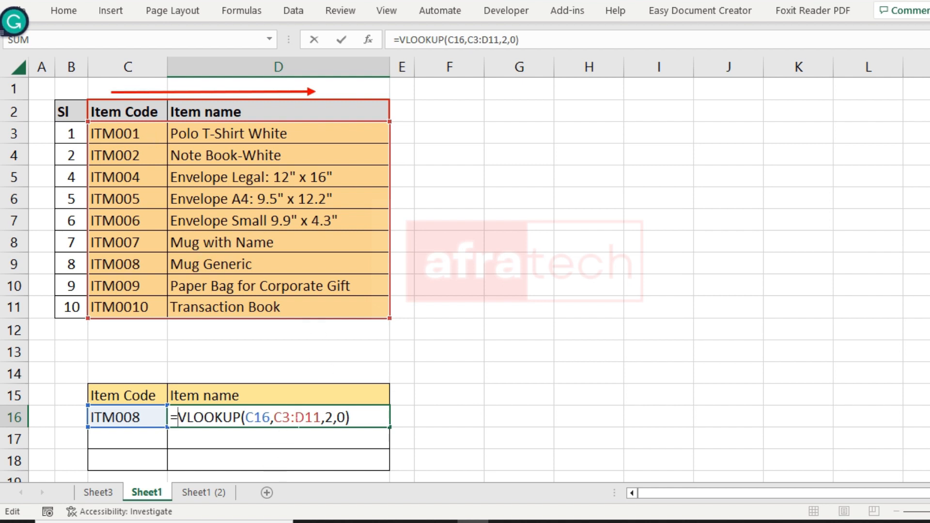
{"action": "left_click_drag", "start_coordinate": [122, 132], "coordinate": [270, 305]}
{"action": "key", "text": "Escape"}
{"action": "left_click", "coordinate": [405, 316]}
{"action": "left_click", "coordinate": [272, 411]}
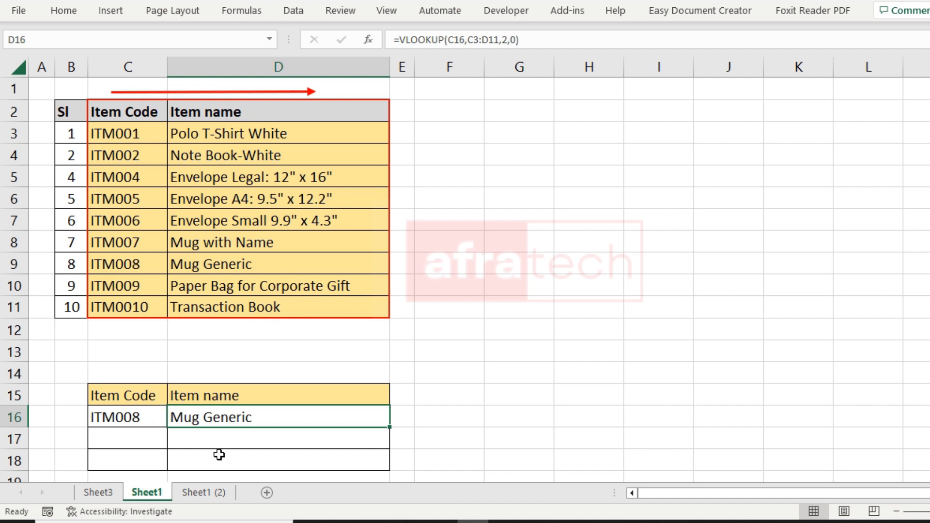
{"action": "left_click", "coordinate": [247, 417]}
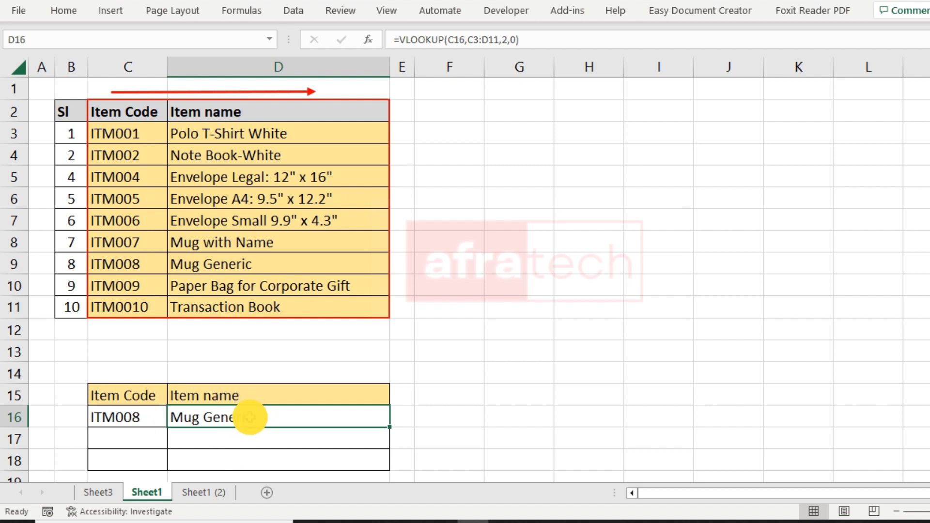
{"action": "double_click", "coordinate": [188, 416]}
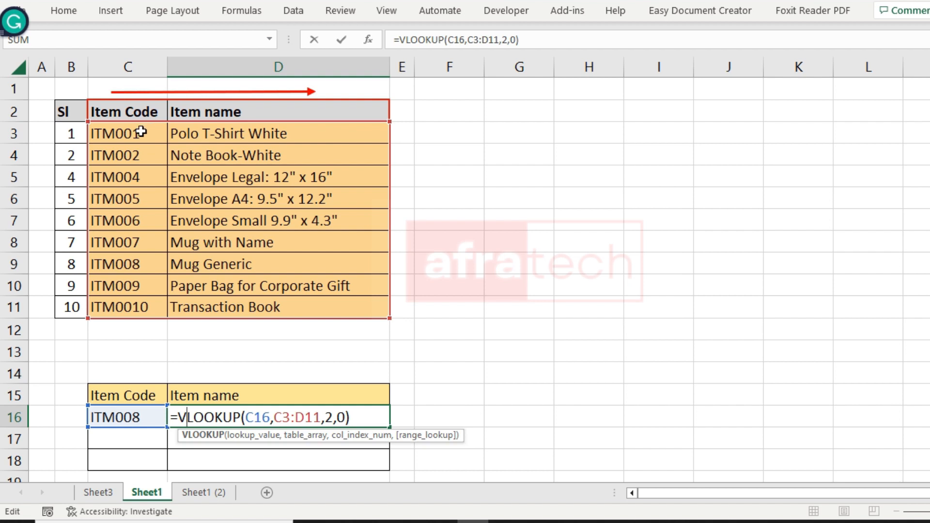
{"action": "key", "text": "ctrl+Return"}
{"action": "left_click_drag", "start_coordinate": [141, 132], "coordinate": [919, 303]}
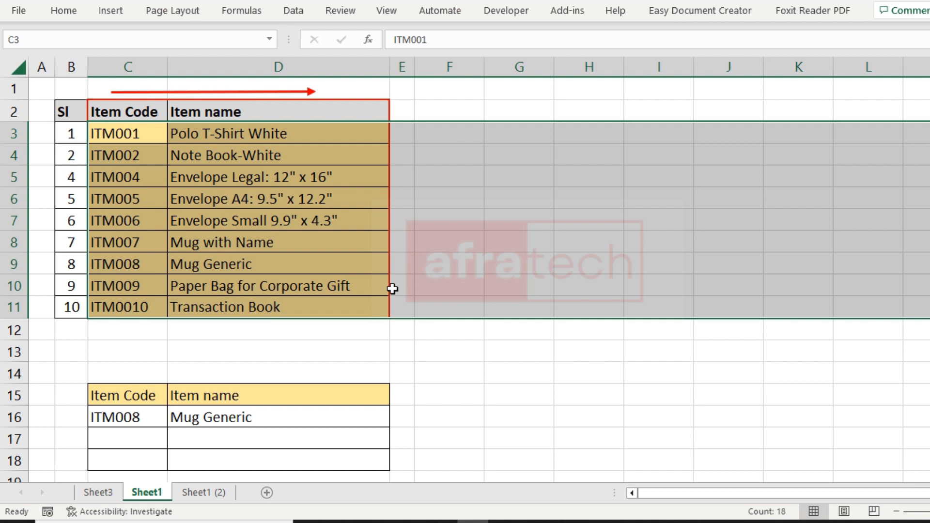
{"action": "left_click", "coordinate": [281, 304]}
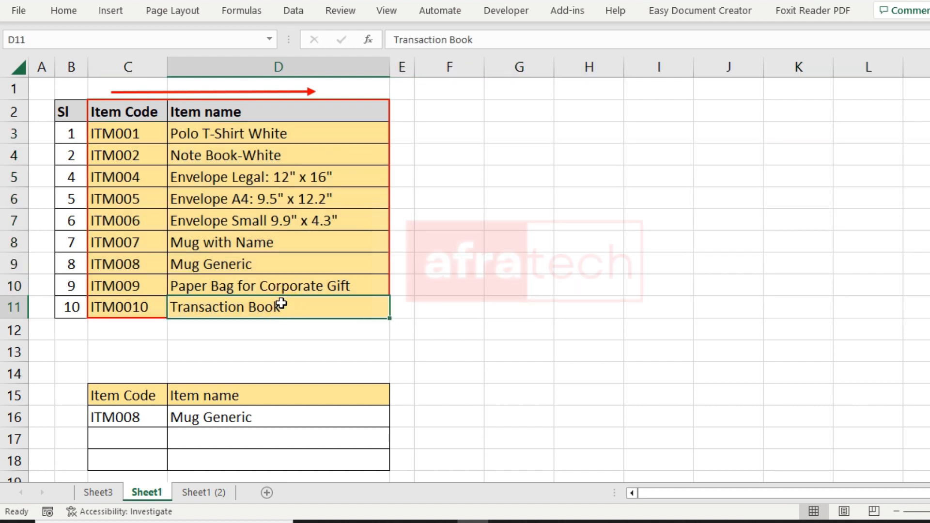
{"action": "left_click", "coordinate": [226, 418]}
{"action": "left_click", "coordinate": [151, 417]}
{"action": "double_click", "coordinate": [187, 417]}
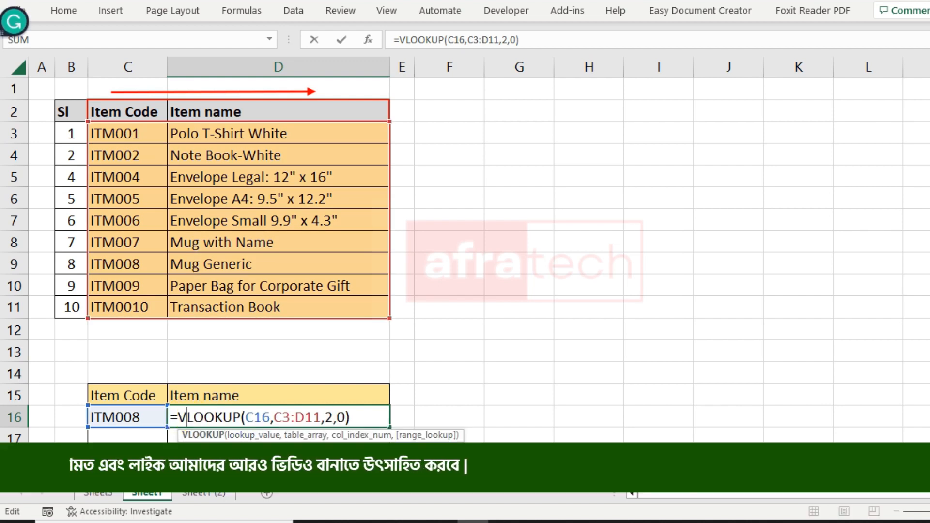
{"action": "left_click_drag", "start_coordinate": [305, 303], "coordinate": [293, 295]}
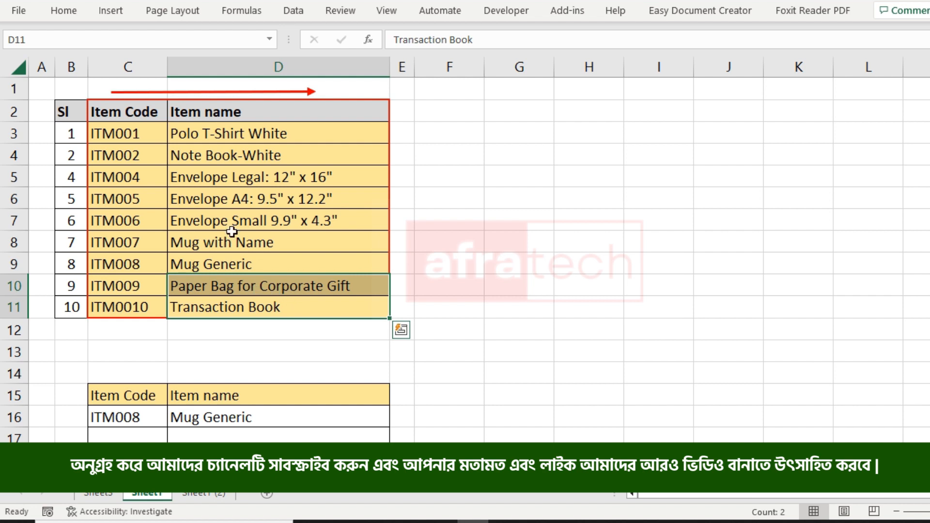
Step: Examine the Item Code column as the first lookup column and the columns beside it that can be returned
{"action": "left_click_drag", "start_coordinate": [147, 115], "coordinate": [148, 306]}
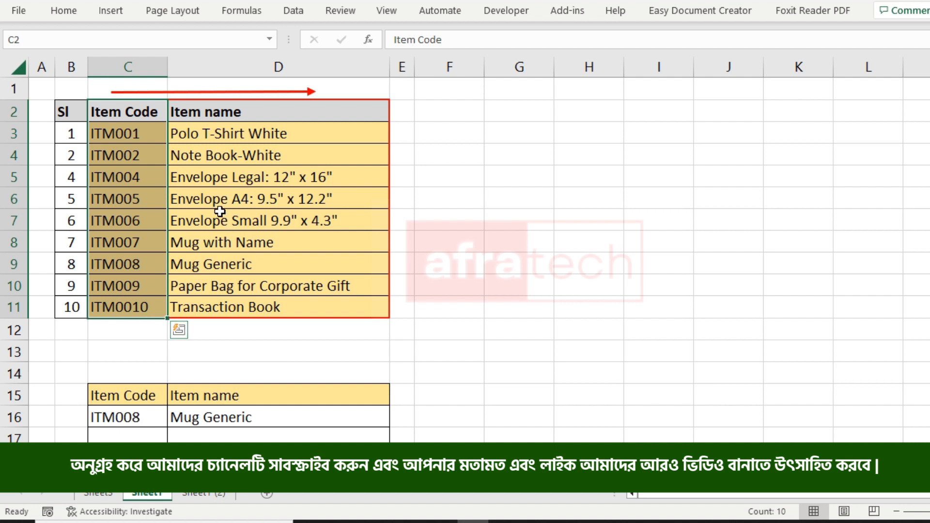
{"action": "left_click", "coordinate": [148, 214]}
{"action": "left_click", "coordinate": [203, 222]}
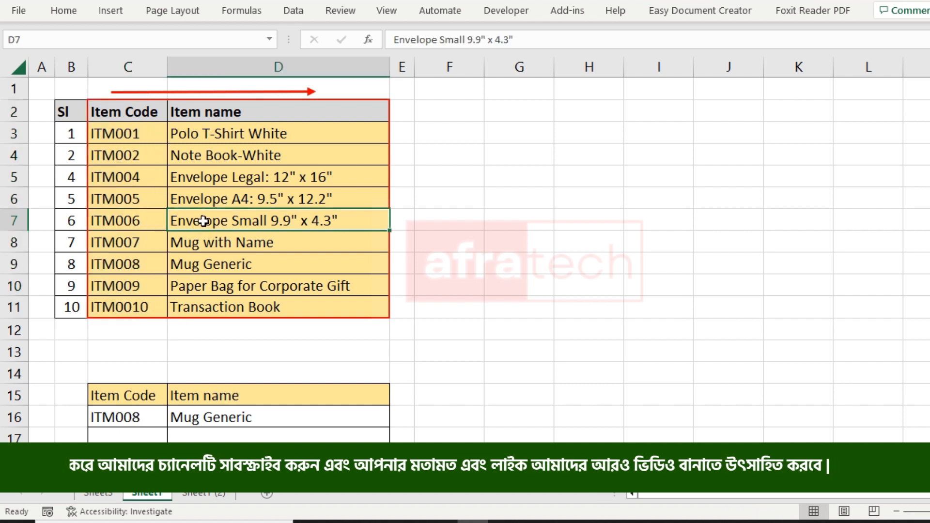
{"action": "key", "text": "Right"}
{"action": "key", "text": "Right"}
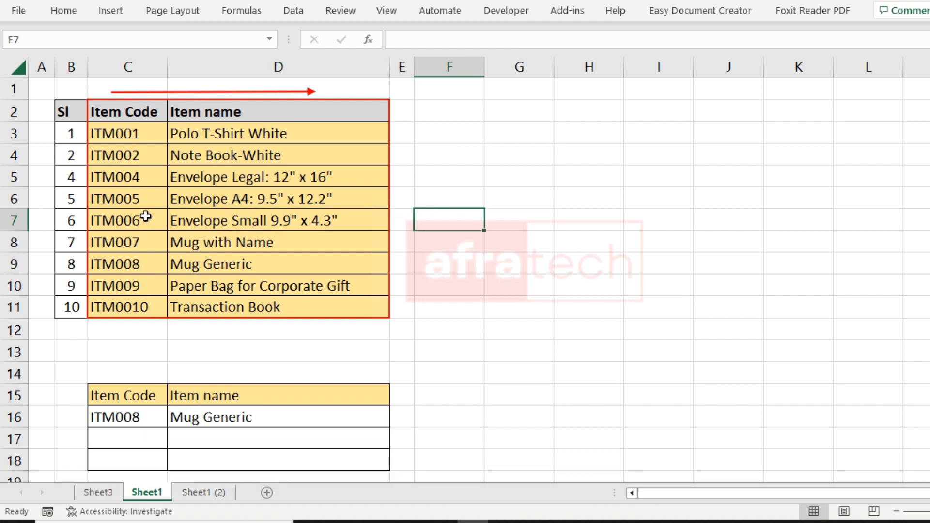
Step: Move the red arrow onto the table's header row so it extends past column D, and trace the lookup direction along row 5
{"action": "left_click_drag", "start_coordinate": [199, 91], "coordinate": [264, 109]}
{"action": "left_click_drag", "start_coordinate": [127, 177], "coordinate": [775, 179]}
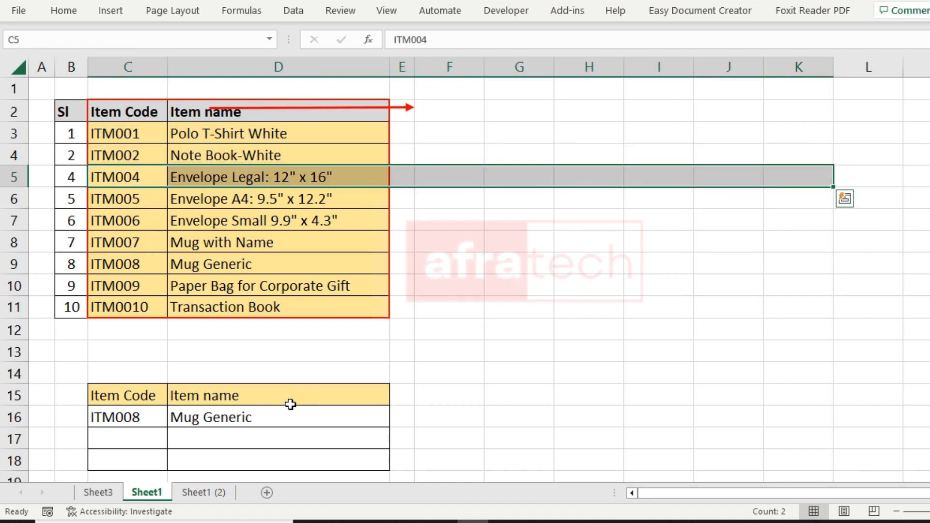
{"action": "left_click", "coordinate": [242, 290]}
{"action": "left_click_drag", "start_coordinate": [270, 181], "coordinate": [133, 189]}
{"action": "left_click", "coordinate": [247, 307]}
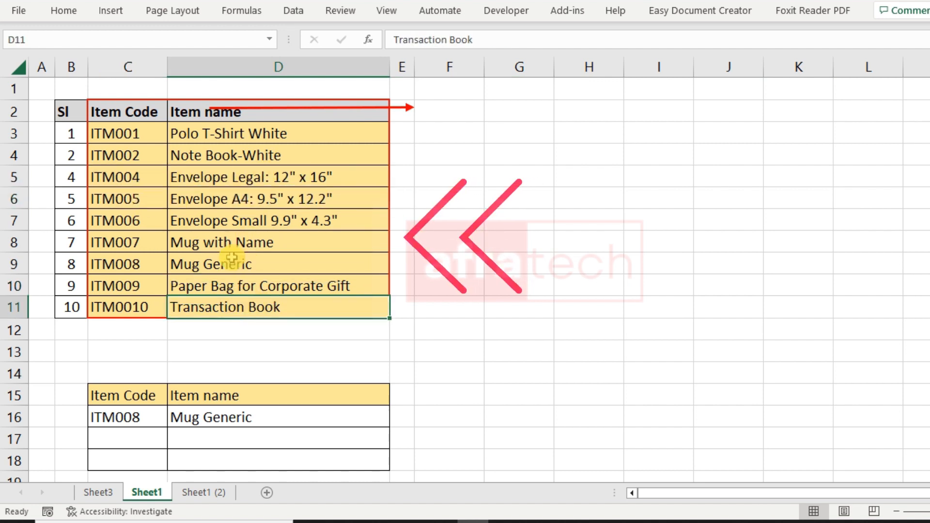
Step: Copy the item name Note Book-White from D4 into C16 as values only, and check the lookup in D16
{"action": "left_click", "coordinate": [207, 156]}
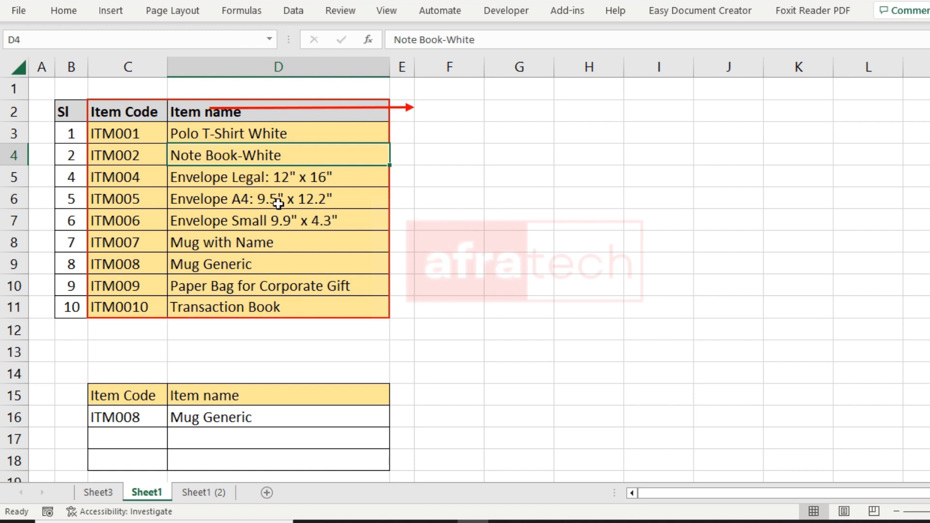
{"action": "key", "text": "ctrl+c"}
{"action": "left_click", "coordinate": [129, 415]}
{"action": "right_click", "coordinate": [130, 416]}
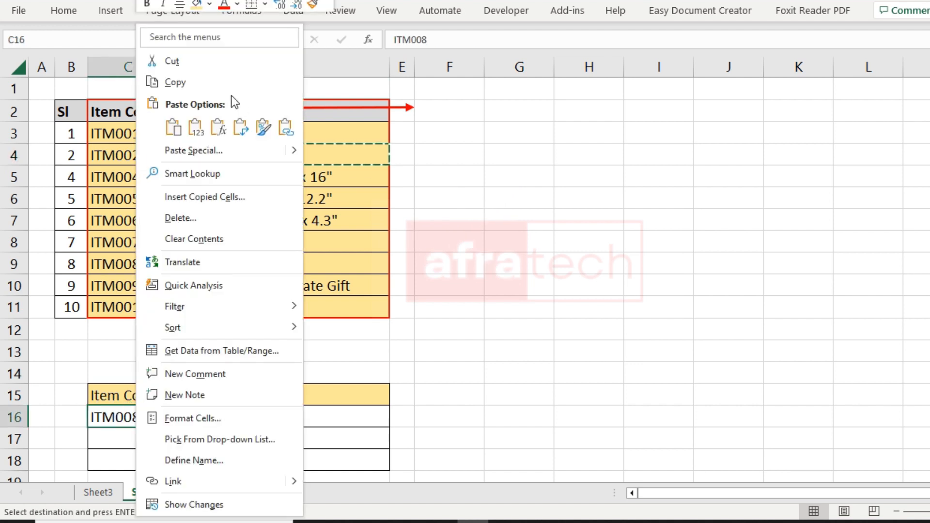
{"action": "left_click", "coordinate": [195, 128]}
{"action": "left_click", "coordinate": [427, 285]}
{"action": "left_click", "coordinate": [320, 418]}
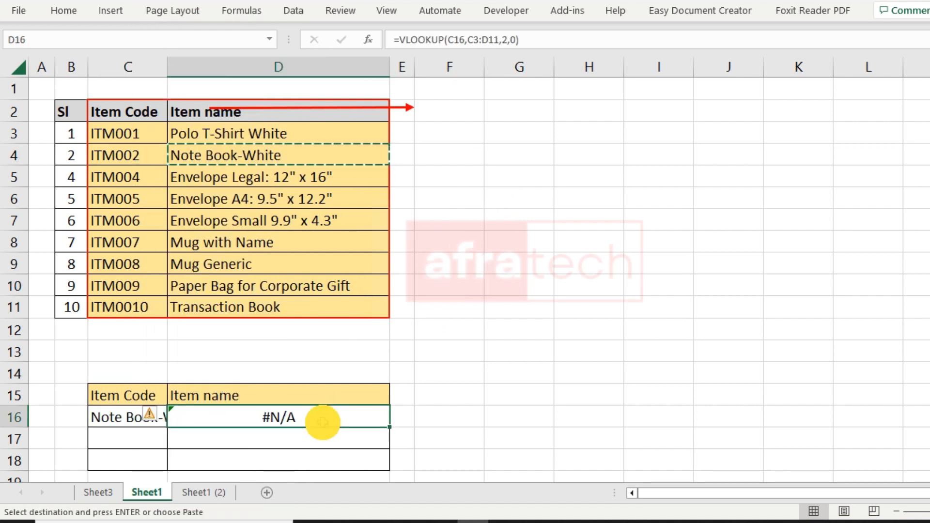
{"action": "left_click", "coordinate": [280, 156]}
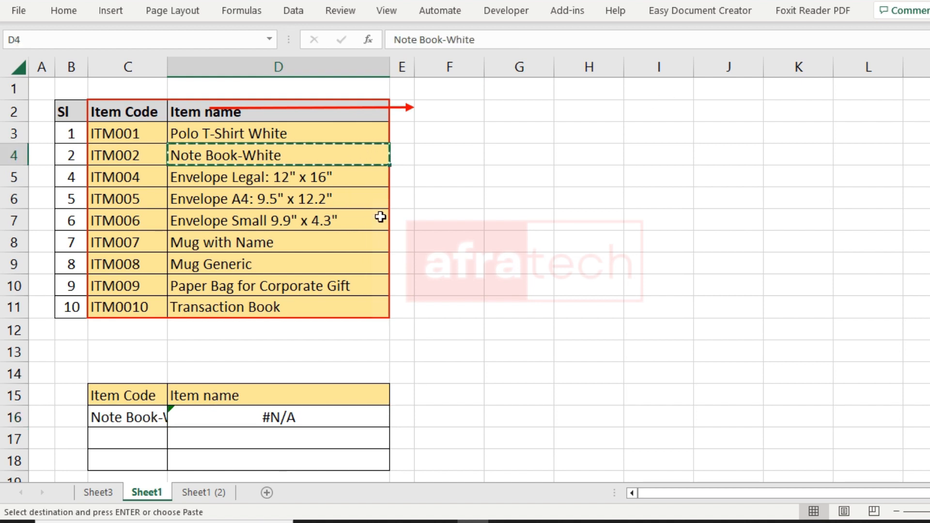
Step: Examine the lookup value in C16 against the Item Code column C3:C11 to see why the item-name lookup finds no match
{"action": "left_click", "coordinate": [146, 160]}
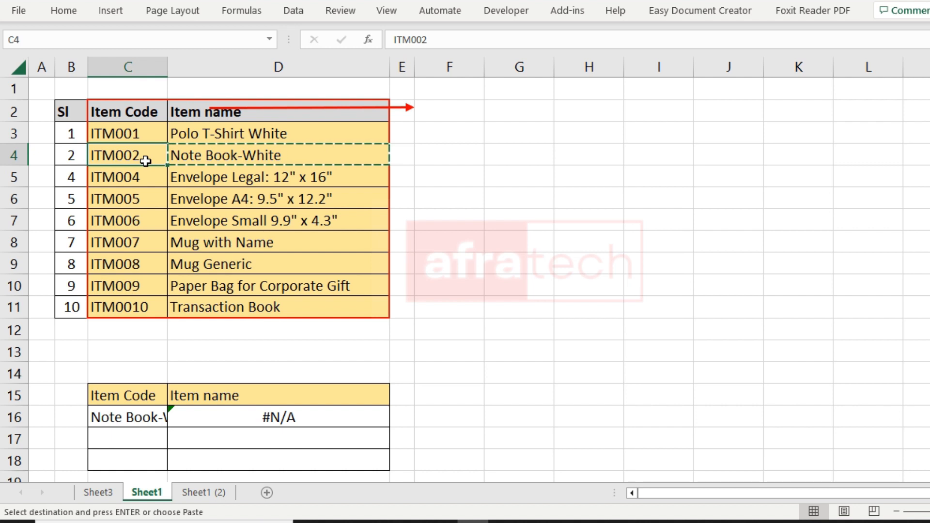
{"action": "left_click", "coordinate": [208, 151]}
{"action": "left_click", "coordinate": [515, 128]}
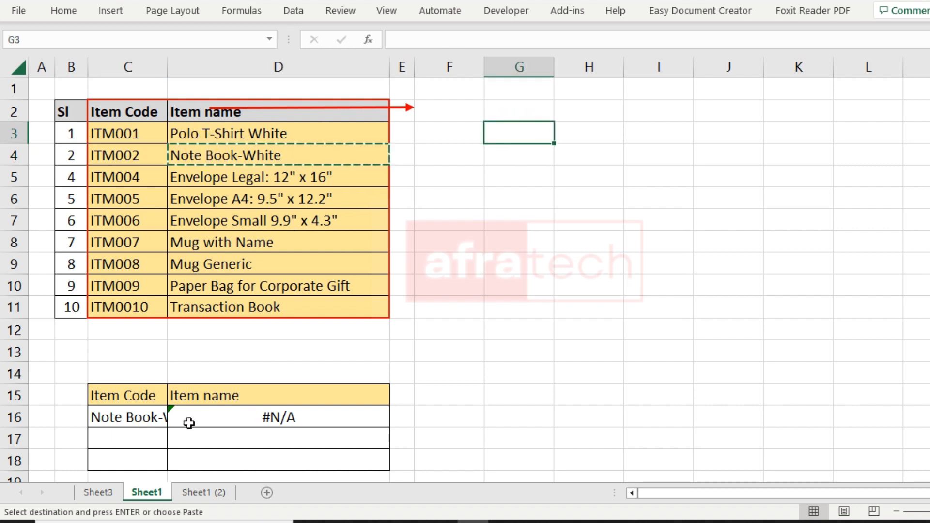
{"action": "left_click", "coordinate": [145, 422]}
{"action": "left_click", "coordinate": [151, 133]}
{"action": "left_click_drag", "start_coordinate": [151, 133], "coordinate": [147, 218]}
{"action": "double_click", "coordinate": [135, 418]}
{"action": "left_click_drag", "start_coordinate": [147, 140], "coordinate": [125, 310]}
{"action": "left_click", "coordinate": [434, 247]}
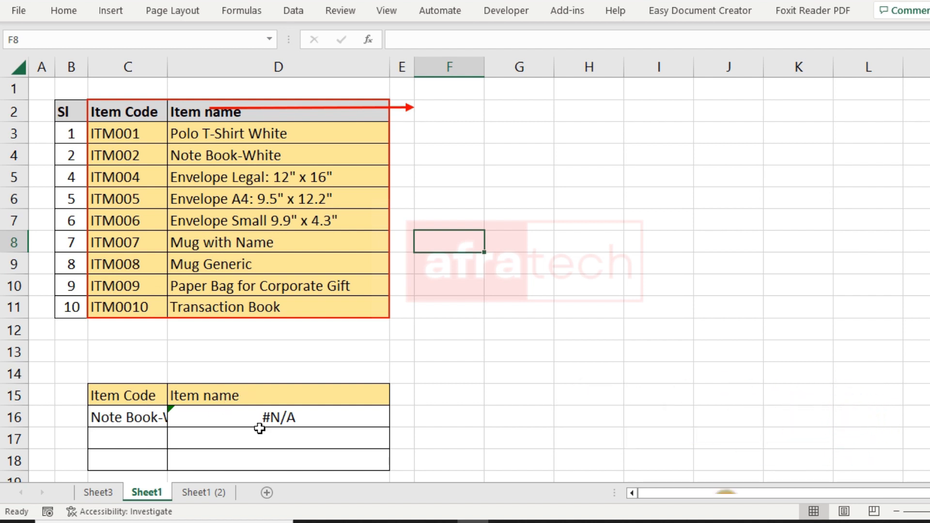
Step: Compare the column order of the item table on Sheet1 (2) with the item table on Sheet1
{"action": "left_click", "coordinate": [207, 490]}
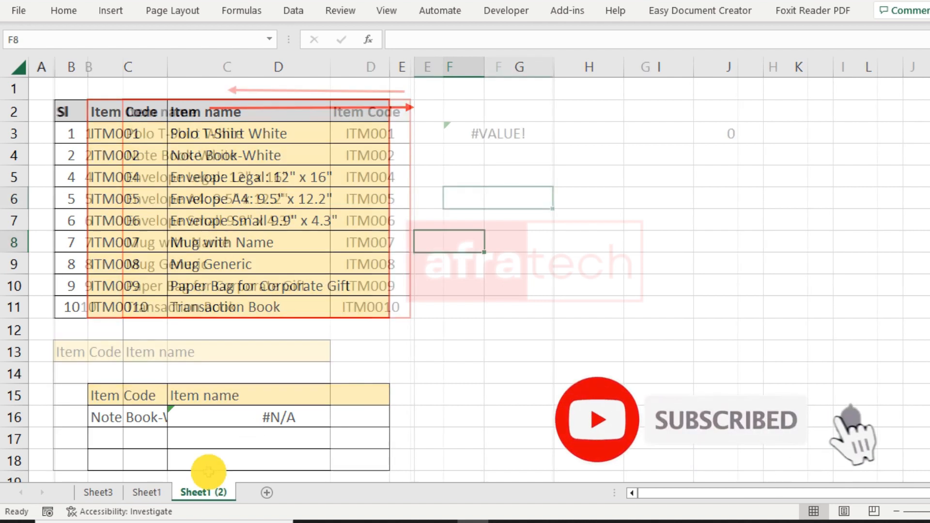
{"action": "left_click", "coordinate": [544, 283]}
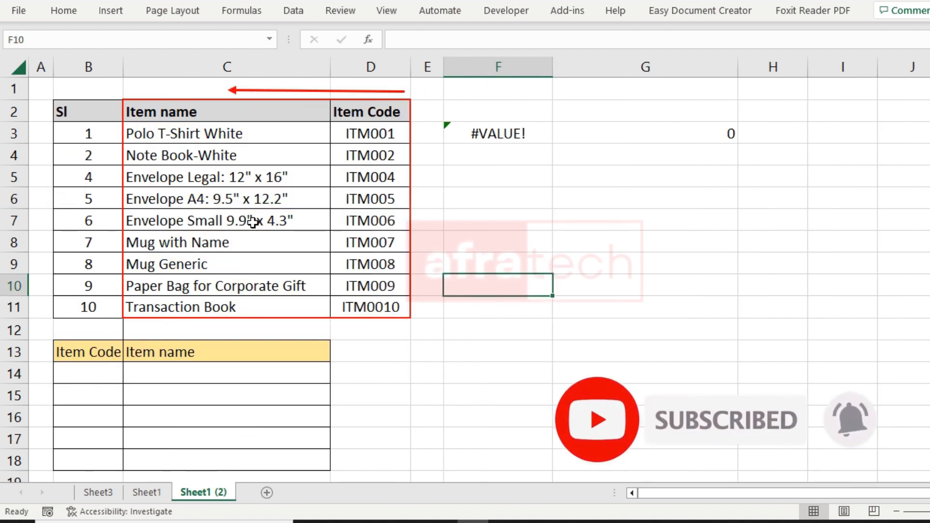
{"action": "left_click_drag", "start_coordinate": [177, 116], "coordinate": [383, 307]}
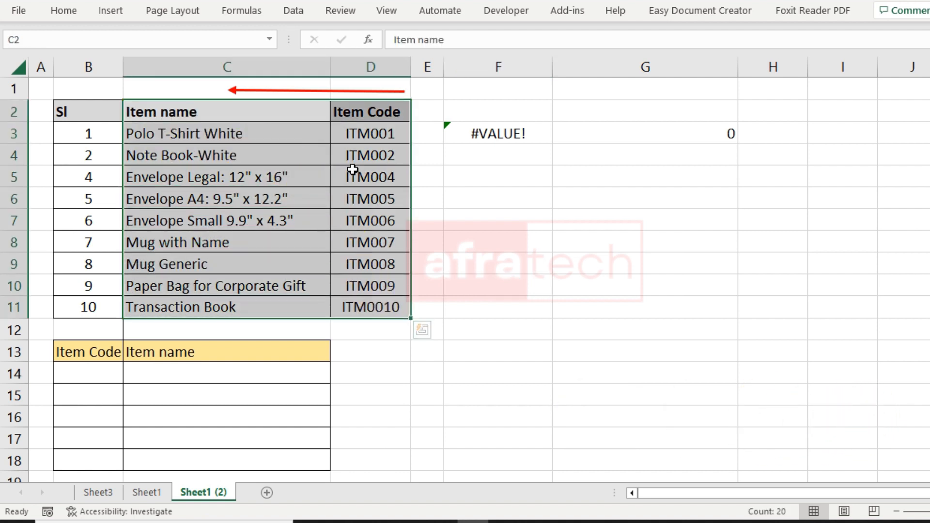
{"action": "left_click", "coordinate": [367, 151]}
{"action": "left_click", "coordinate": [251, 167]}
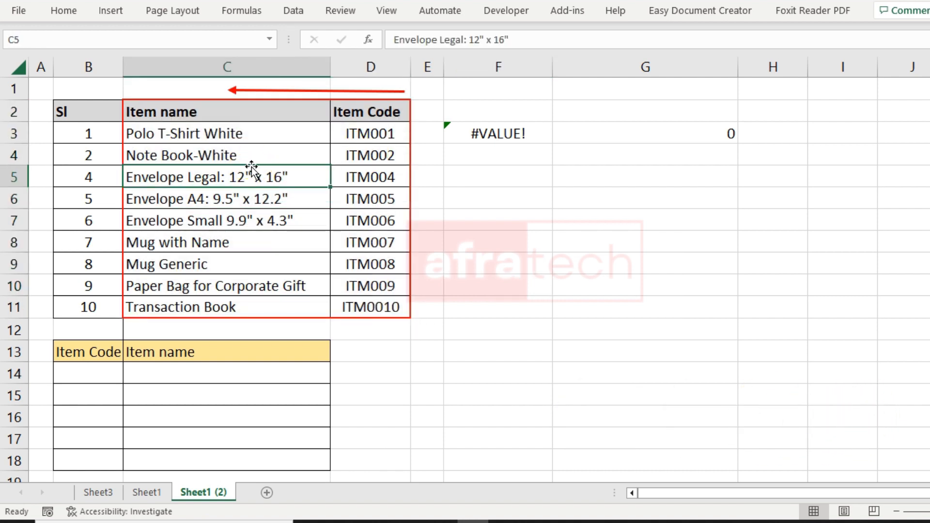
{"action": "left_click", "coordinate": [147, 493]}
{"action": "left_click_drag", "start_coordinate": [140, 141], "coordinate": [249, 308]}
{"action": "left_click", "coordinate": [204, 492]}
Step: On Sheet1 (2), clear the leftover formula output in F3:G3 beside the item table
{"action": "left_click", "coordinate": [477, 257]}
{"action": "left_click", "coordinate": [482, 131]}
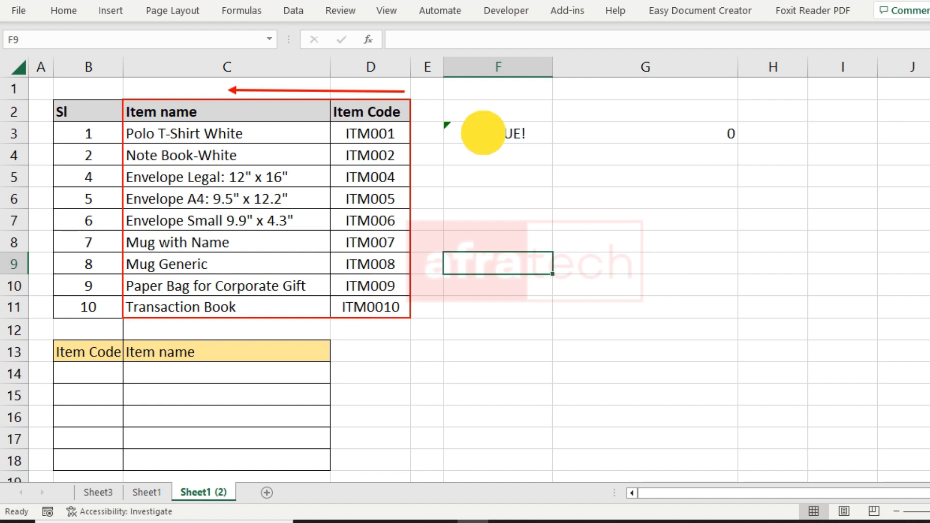
{"action": "key", "text": "Delete"}
{"action": "left_click", "coordinate": [538, 218]}
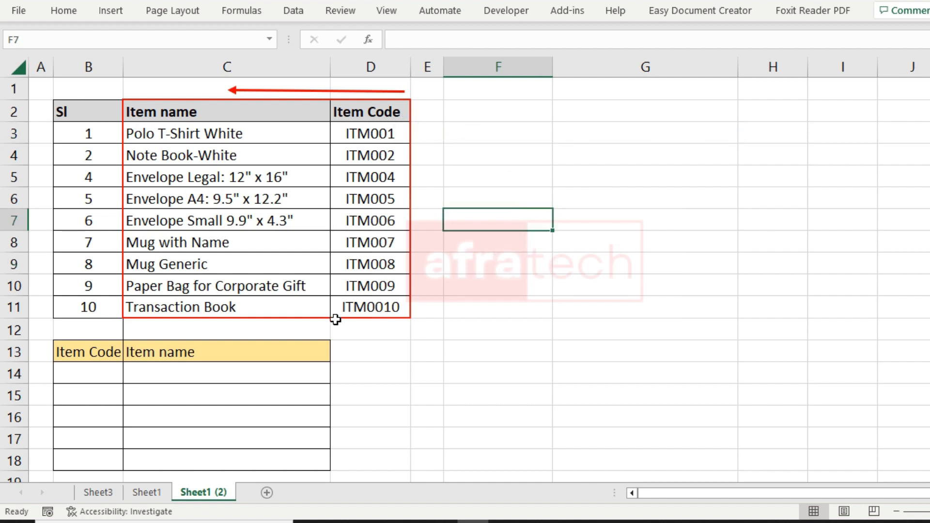
Step: Review the Item name and Item Code columns in C2:D11, and select F3 for a new formula
{"action": "left_click_drag", "start_coordinate": [234, 114], "coordinate": [382, 310]}
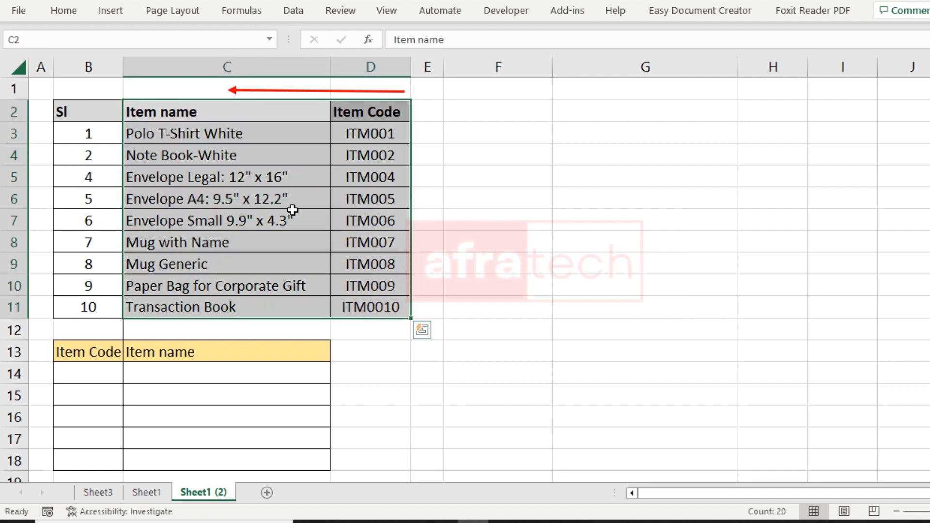
{"action": "left_click", "coordinate": [227, 151]}
{"action": "left_click", "coordinate": [353, 152]}
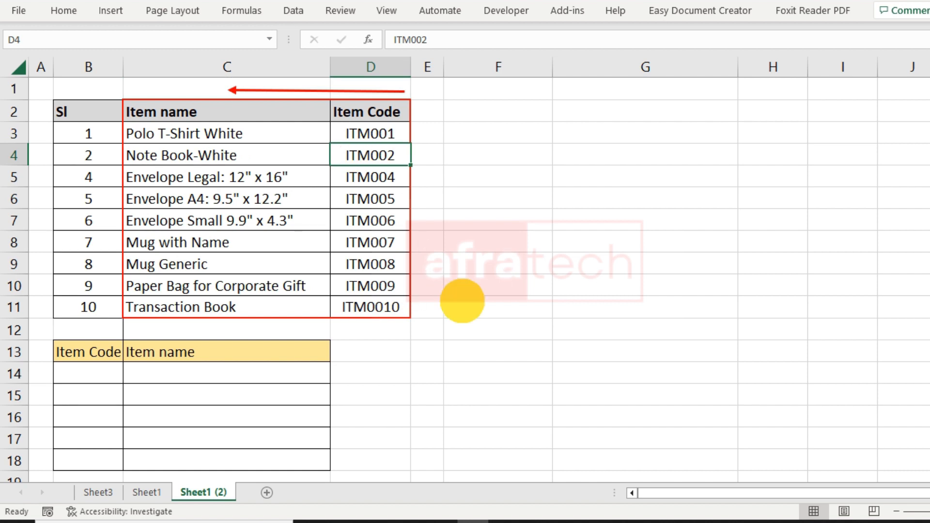
{"action": "left_click", "coordinate": [462, 302]}
{"action": "left_click", "coordinate": [475, 141]}
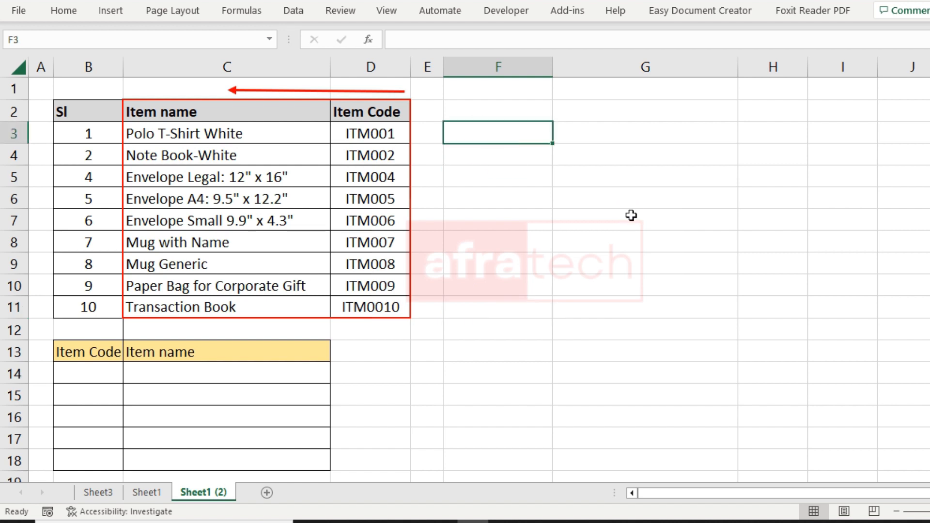
{"action": "type", "text": "choos"}
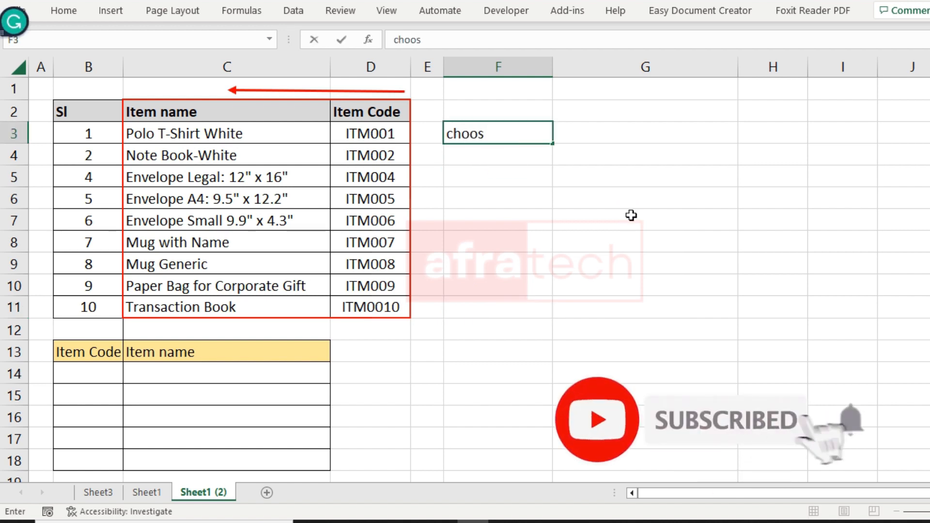
{"action": "type", "text": "e"}
{"action": "key", "text": "BackSpace"}
{"action": "key", "text": "BackSpace"}
{"action": "key", "text": "BackSpace"}
{"action": "key", "text": "BackSpace"}
{"action": "key", "text": "BackSpace"}
{"action": "key", "text": "BackSpace"}
Step: Start a CHOOSE formula in F3 with the array {2,1} as its index number
{"action": "type", "text": "=Choo"}
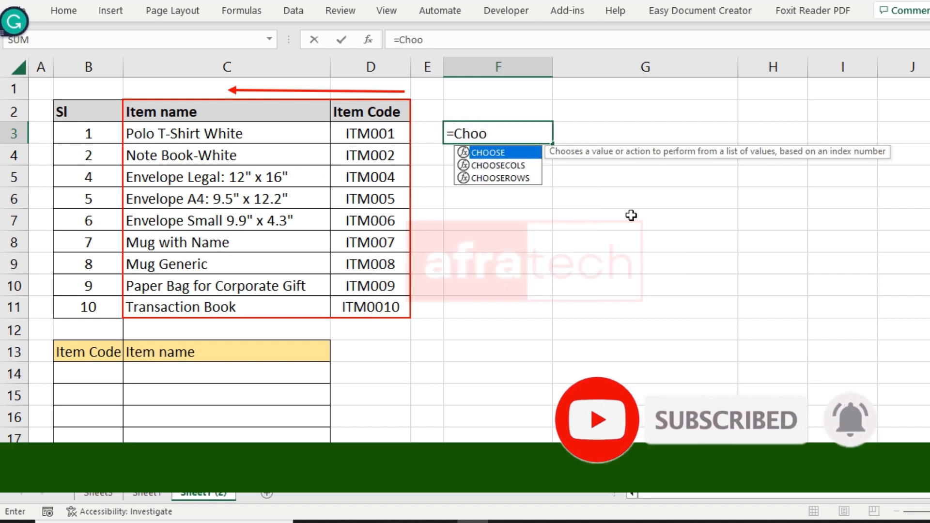
{"action": "type", "text": "se9"}
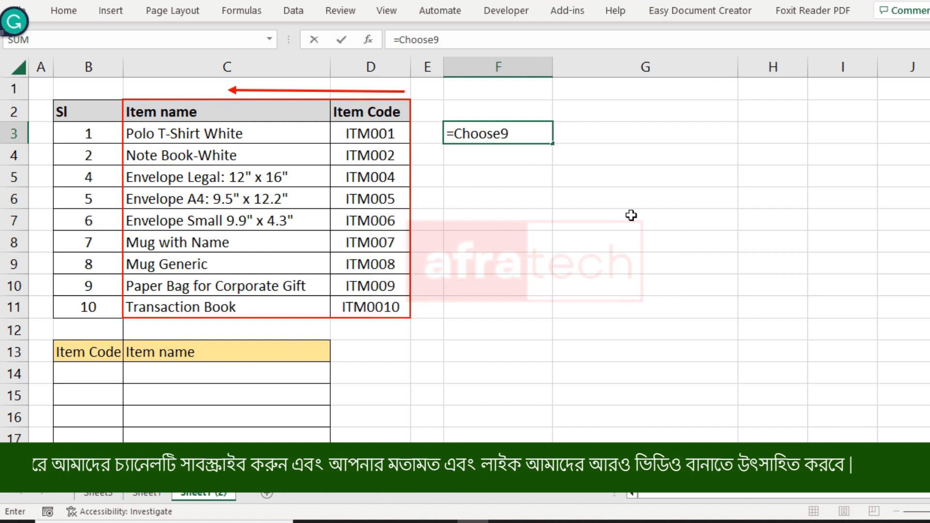
{"action": "key", "text": "BackSpace"}
{"action": "type", "text": "("}
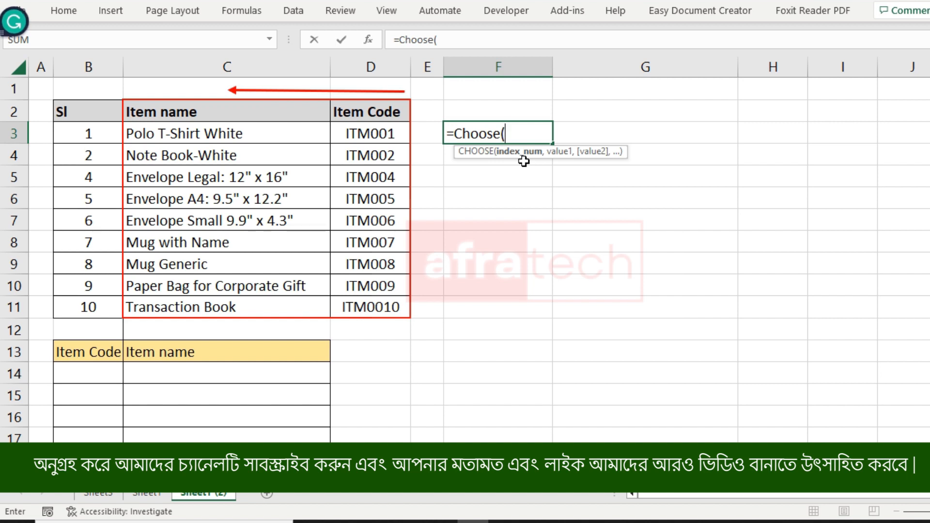
{"action": "type", "text": "{2"}
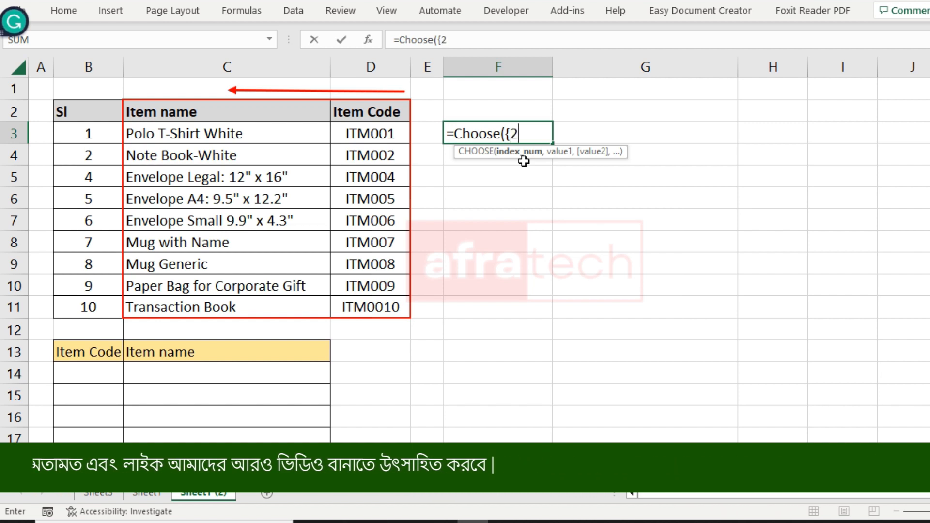
{"action": "type", "text": ",1"}
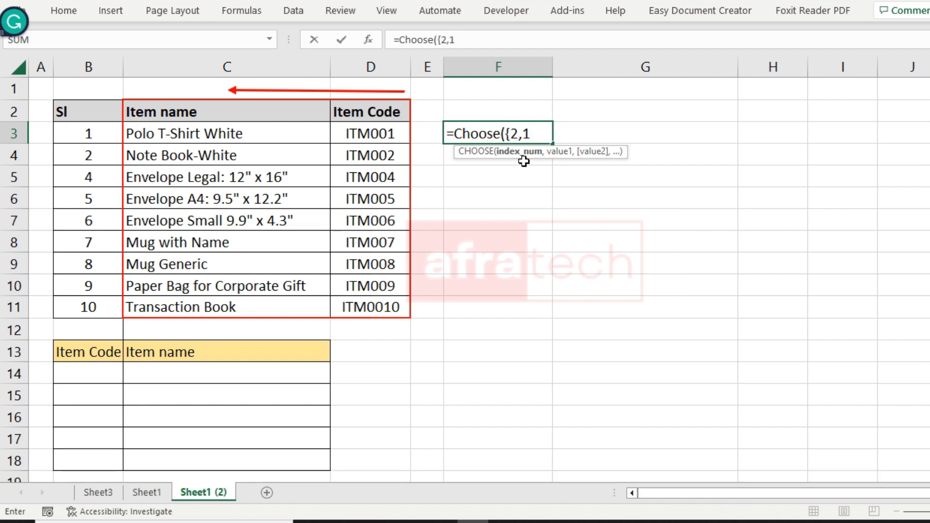
{"action": "type", "text": "},"}
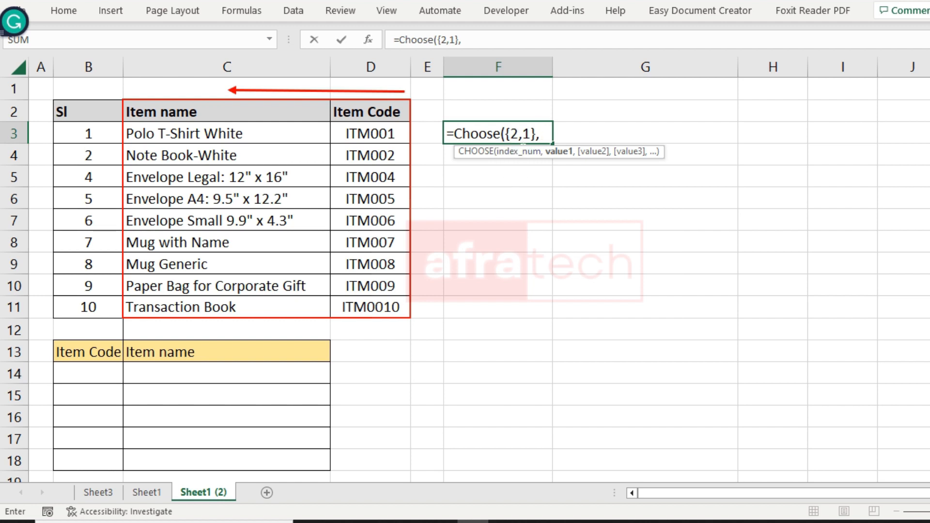
Step: Review the index array {2,1}, and add the Item name range C3:C11 as the first value of the CHOOSE formula
{"action": "double_click", "coordinate": [515, 133]}
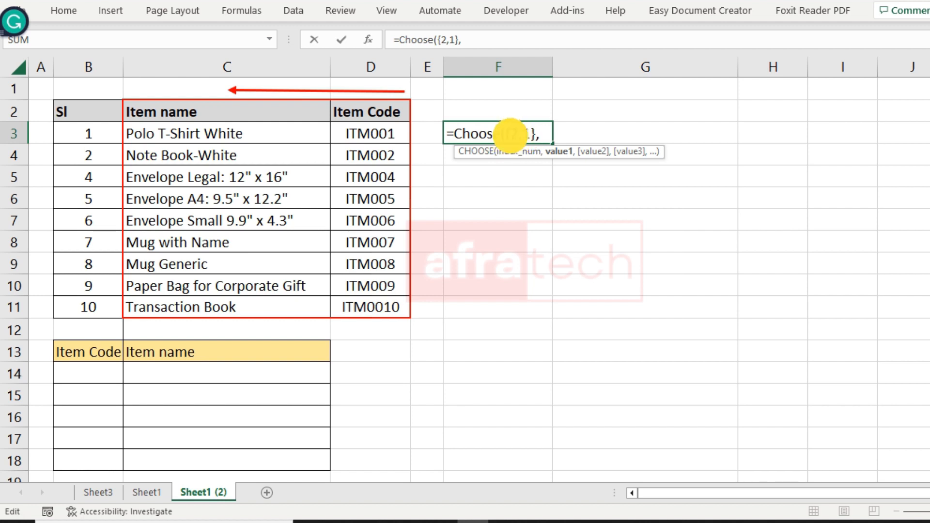
{"action": "left_click_drag", "start_coordinate": [530, 134], "coordinate": [509, 133]}
{"action": "left_click", "coordinate": [544, 136]}
{"action": "left_click_drag", "start_coordinate": [182, 140], "coordinate": [196, 308]}
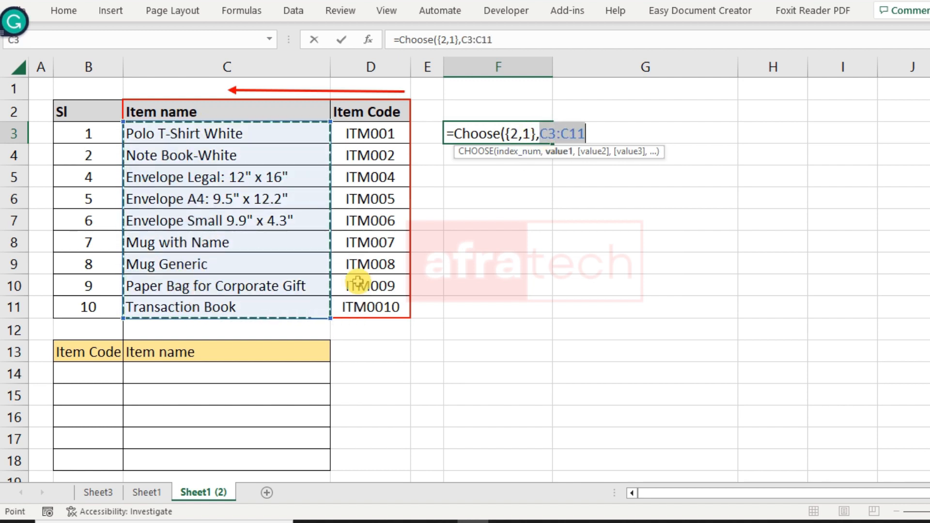
{"action": "type", "text": ","}
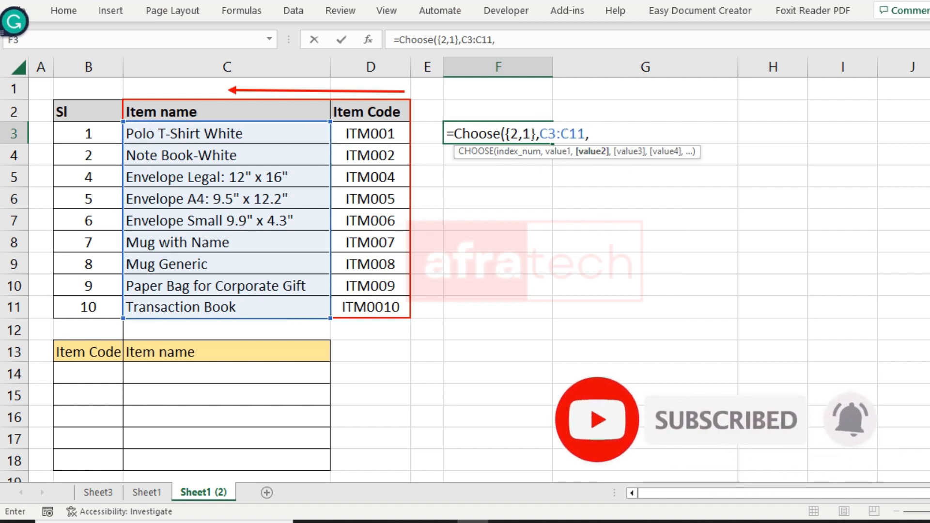
Step: Add the Item Code range D3:D11 as the second value and enter the CHOOSE formula in F3
{"action": "double_click", "coordinate": [526, 133]}
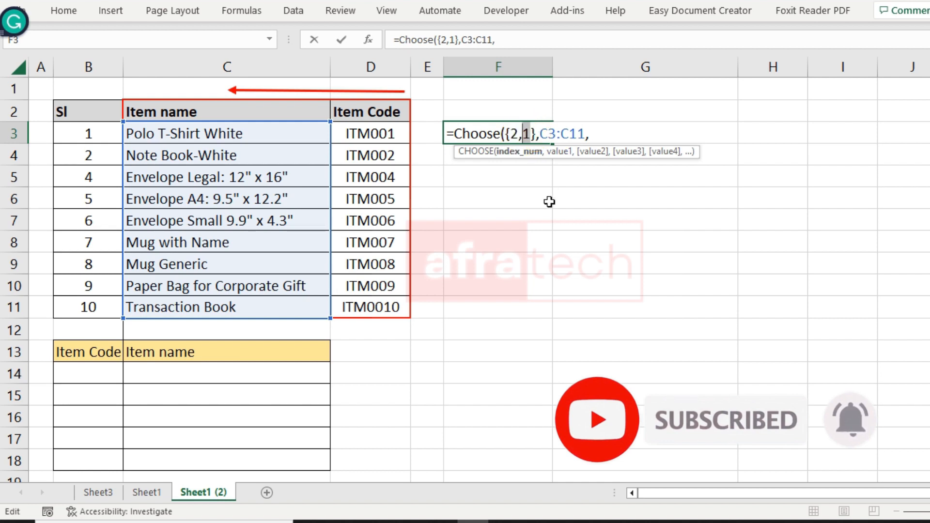
{"action": "left_click", "coordinate": [591, 133]}
{"action": "left_click_drag", "start_coordinate": [359, 130], "coordinate": [361, 302]}
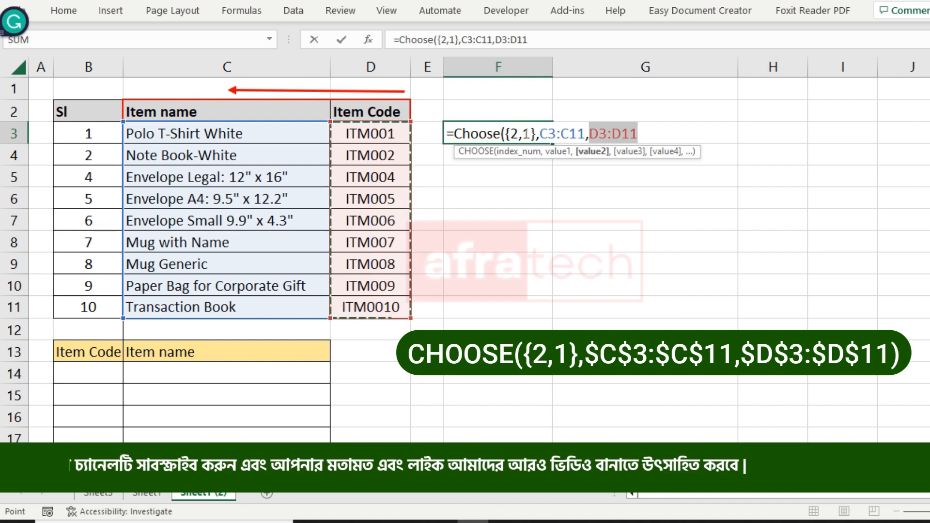
{"action": "left_click", "coordinate": [645, 134]}
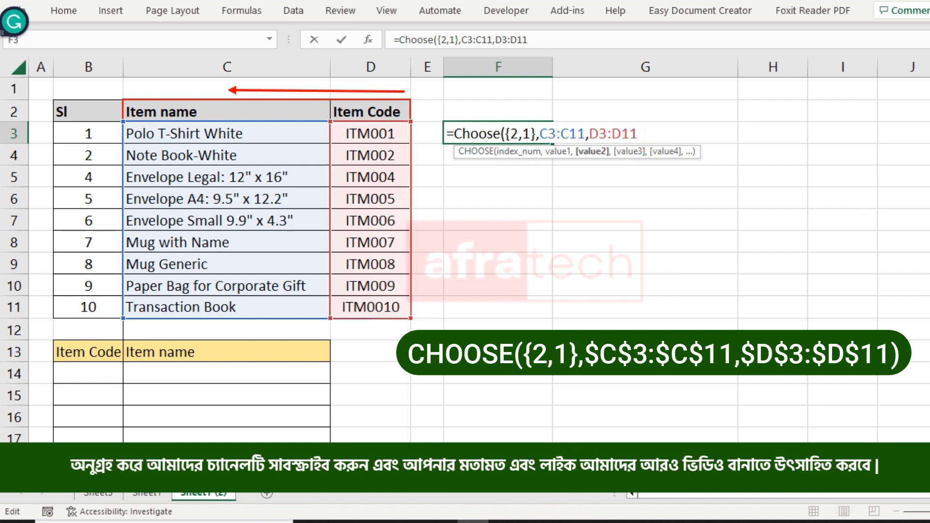
{"action": "key", "text": "Return"}
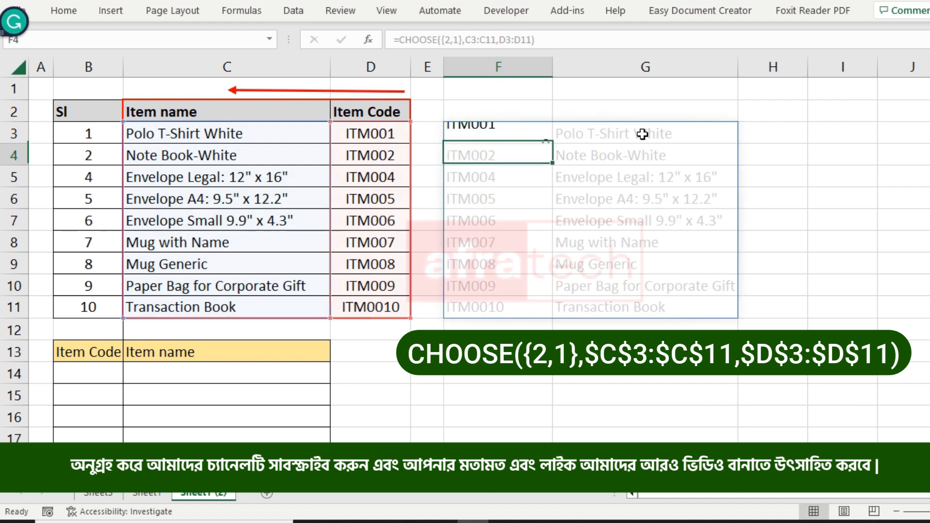
{"action": "left_click", "coordinate": [783, 225]}
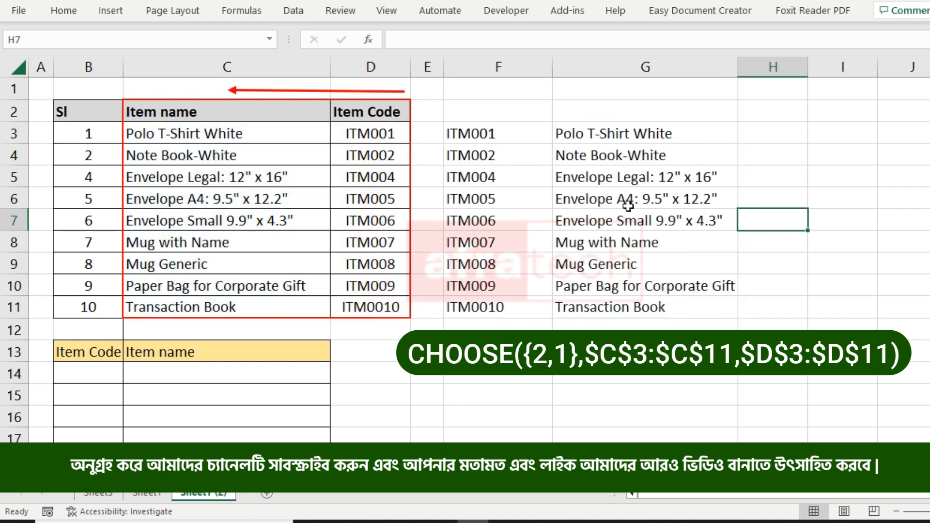
Step: Compare the source columns C3:D11 with the rearranged columns in F3:G11
{"action": "left_click_drag", "start_coordinate": [179, 135], "coordinate": [383, 287]}
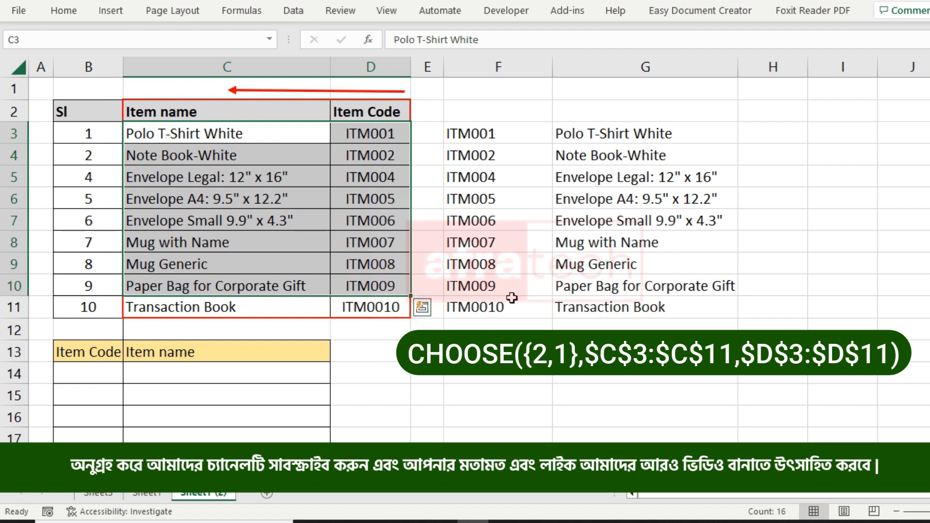
{"action": "left_click", "coordinate": [285, 147]}
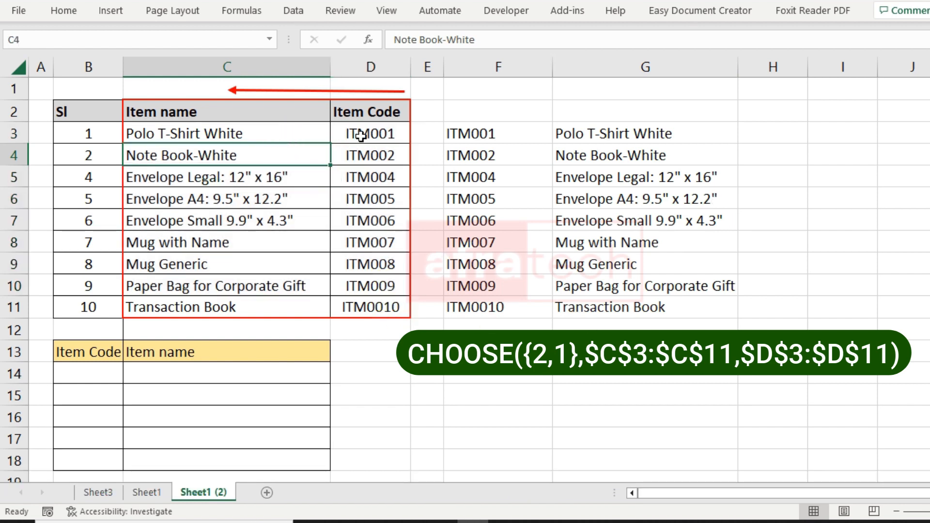
{"action": "left_click", "coordinate": [482, 133]}
{"action": "left_click", "coordinate": [262, 138]}
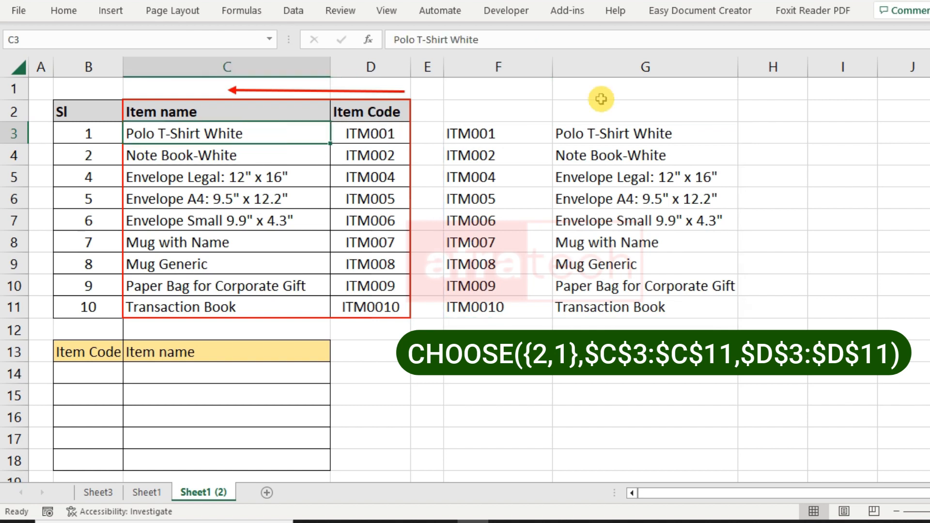
{"action": "left_click", "coordinate": [625, 136]}
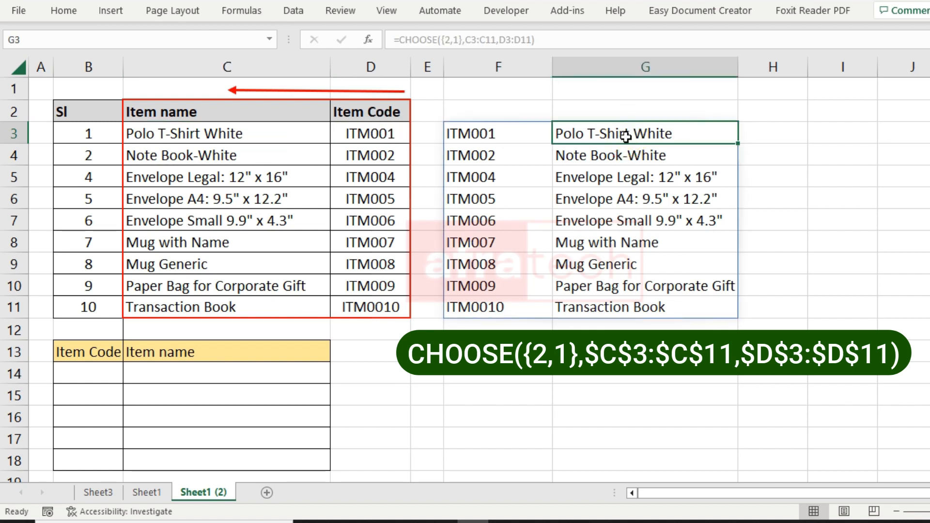
{"action": "left_click_drag", "start_coordinate": [545, 194], "coordinate": [602, 217]}
Step: Check the rearranged columns against the table layout on Sheet1, and inspect the CHOOSE formula in F3 of Sheet1 (2)
{"action": "left_click", "coordinate": [146, 493]}
{"action": "left_click", "coordinate": [153, 194]}
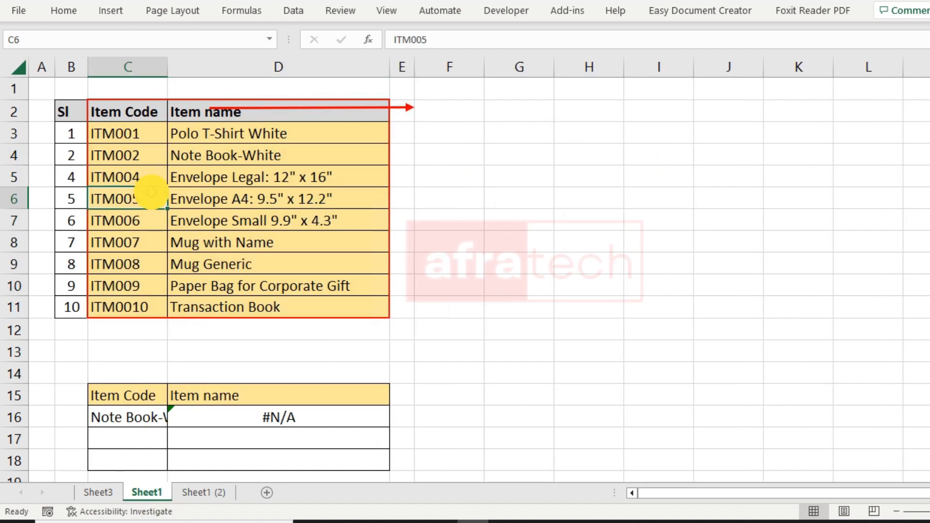
{"action": "left_click", "coordinate": [204, 492]}
{"action": "left_click", "coordinate": [641, 372]}
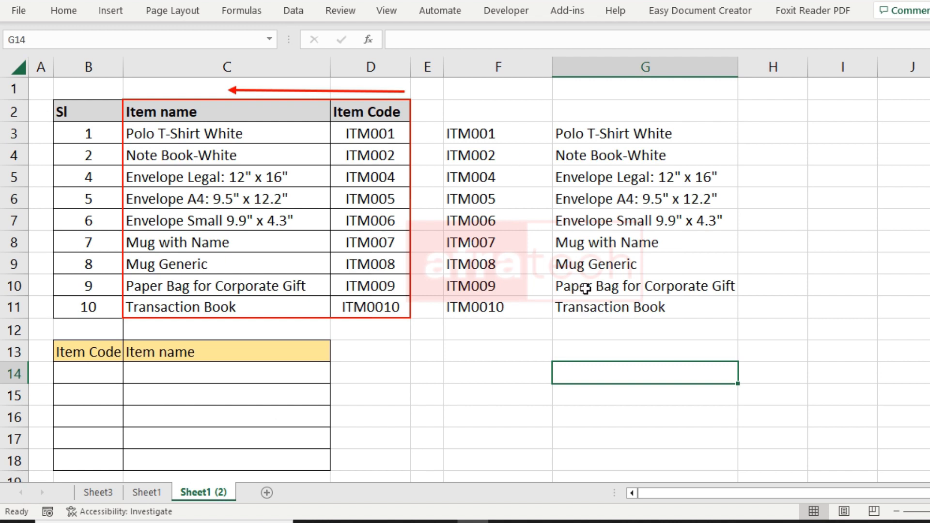
{"action": "left_click", "coordinate": [509, 137]}
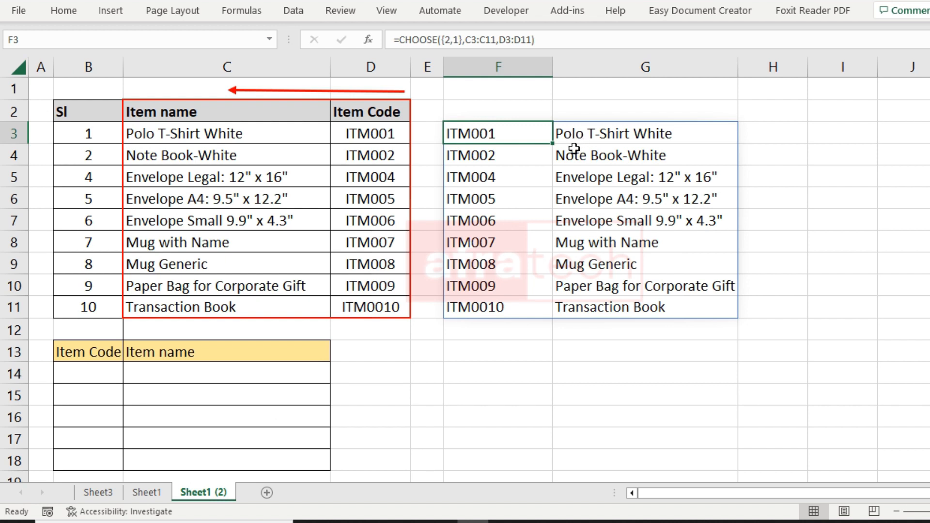
{"action": "left_click", "coordinate": [484, 385]}
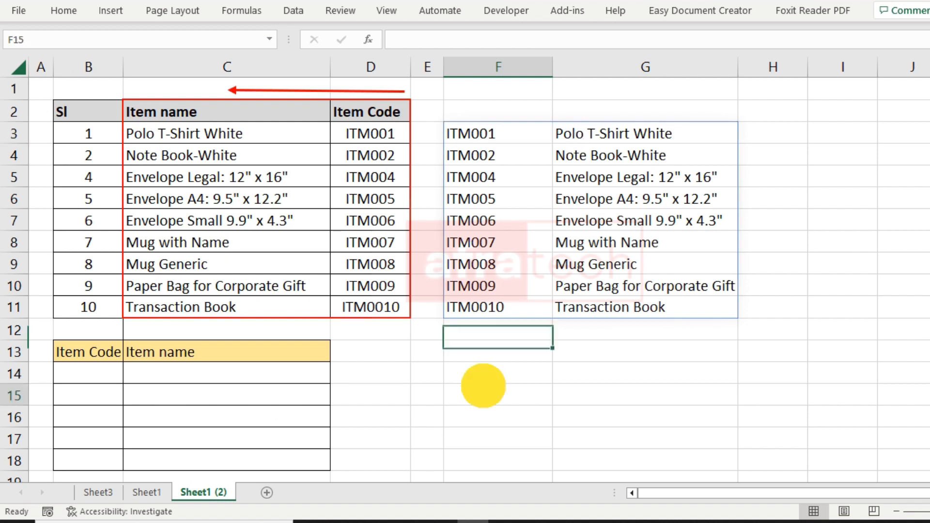
Step: Start a CHOOSE formula in cell C14 with the index array {2,1}
{"action": "left_click", "coordinate": [259, 371]}
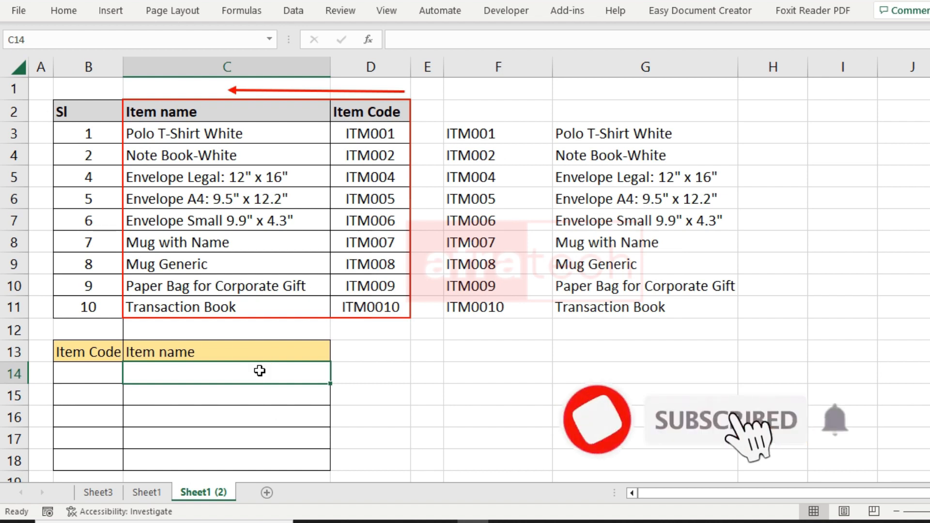
{"action": "type", "text": "="}
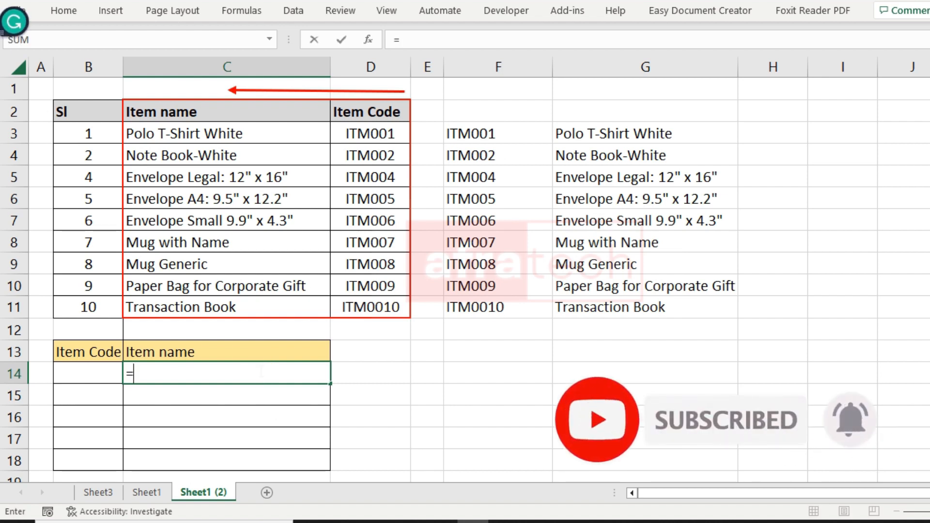
{"action": "type", "text": "choos"}
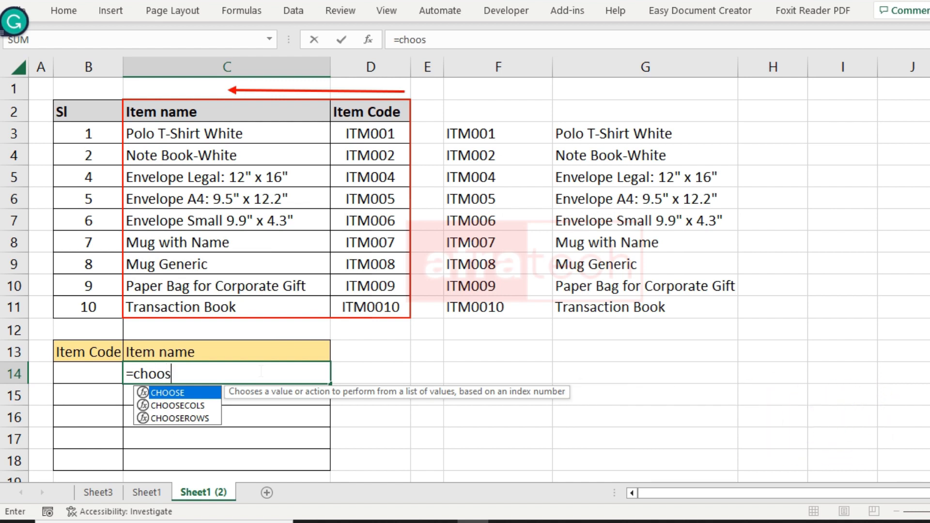
{"action": "type", "text": ")("}
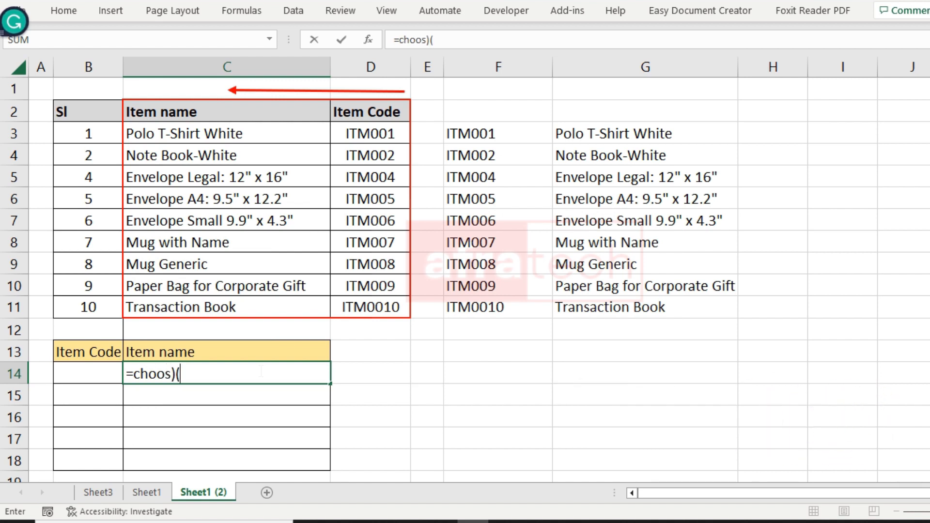
{"action": "key", "text": "BackSpace"}
{"action": "key", "text": "BackSpace"}
{"action": "type", "text": "e"}
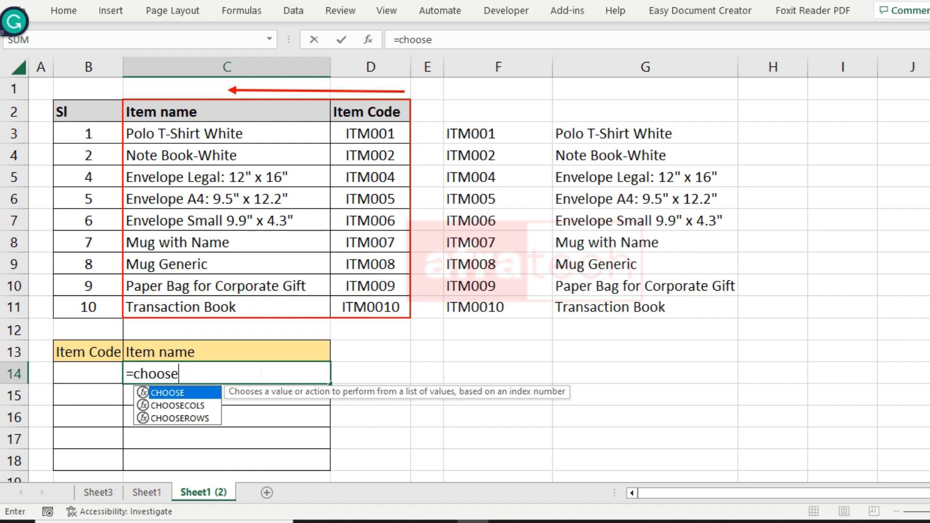
{"action": "type", "text": "({2"}
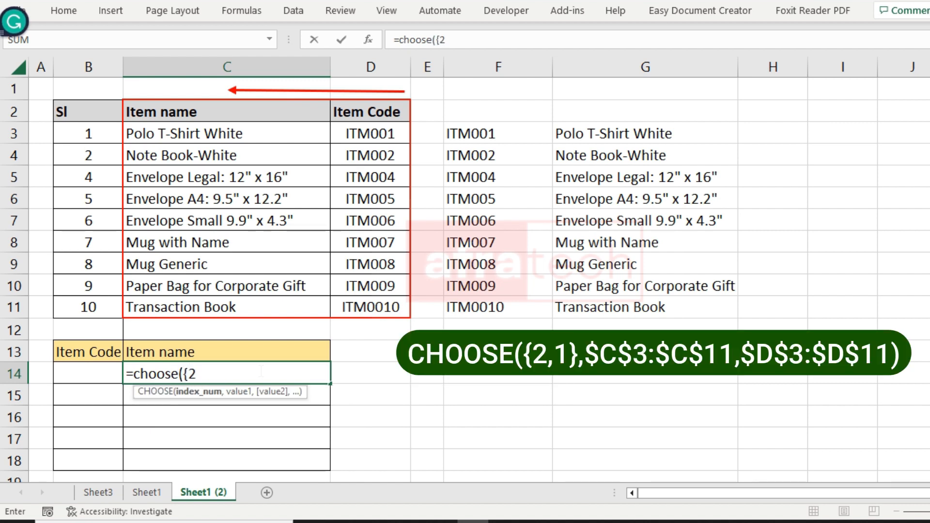
{"action": "type", "text": ",1},"}
Step: Add the absolute ranges $C$3:$C$11 and $D$3:$D$11 as the two CHOOSE values and enter the formula in C14
{"action": "left_click_drag", "start_coordinate": [221, 135], "coordinate": [242, 297]}
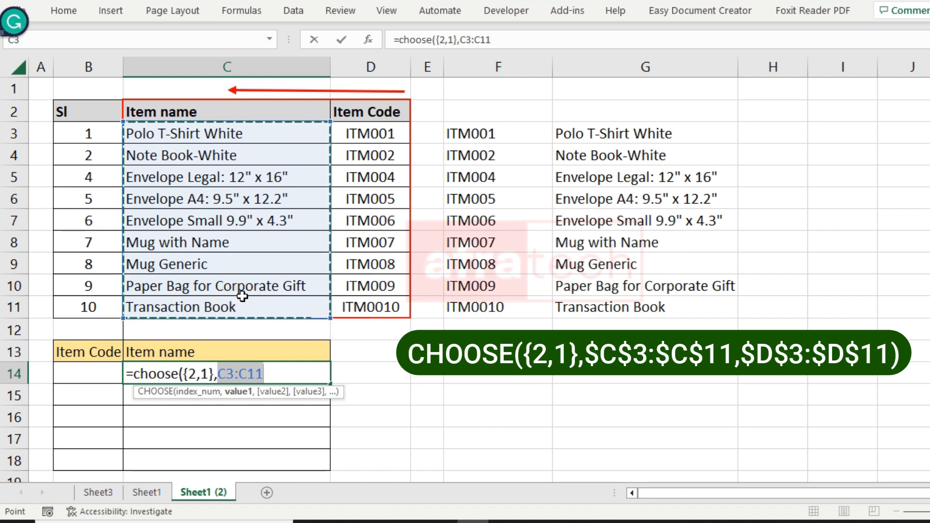
{"action": "key", "text": "F4"}
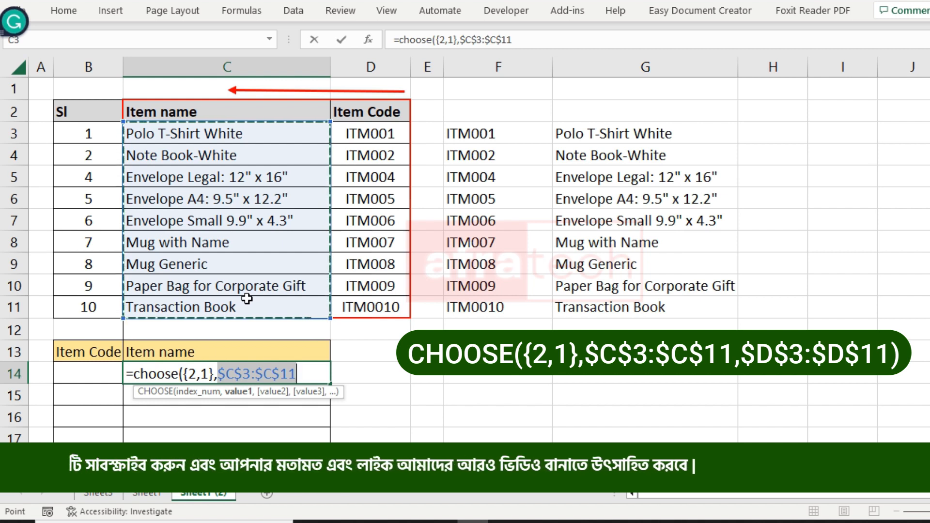
{"action": "type", "text": ","}
{"action": "left_click_drag", "start_coordinate": [357, 127], "coordinate": [353, 298]}
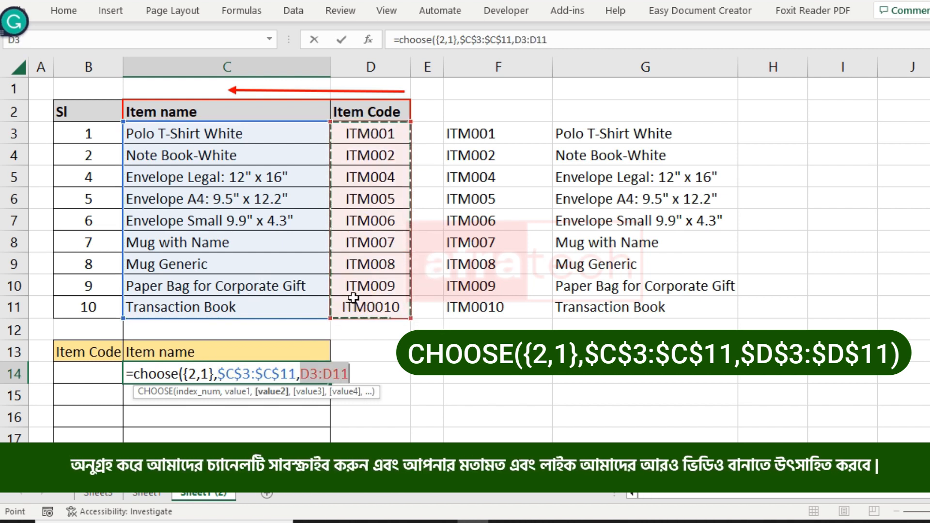
{"action": "key", "text": "F4"}
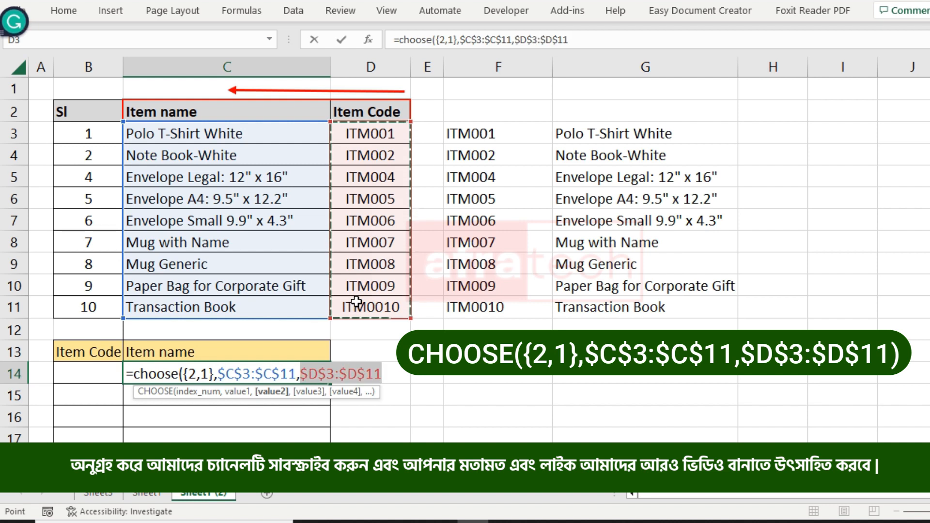
{"action": "type", "text": ")"}
{"action": "key", "text": "Return"}
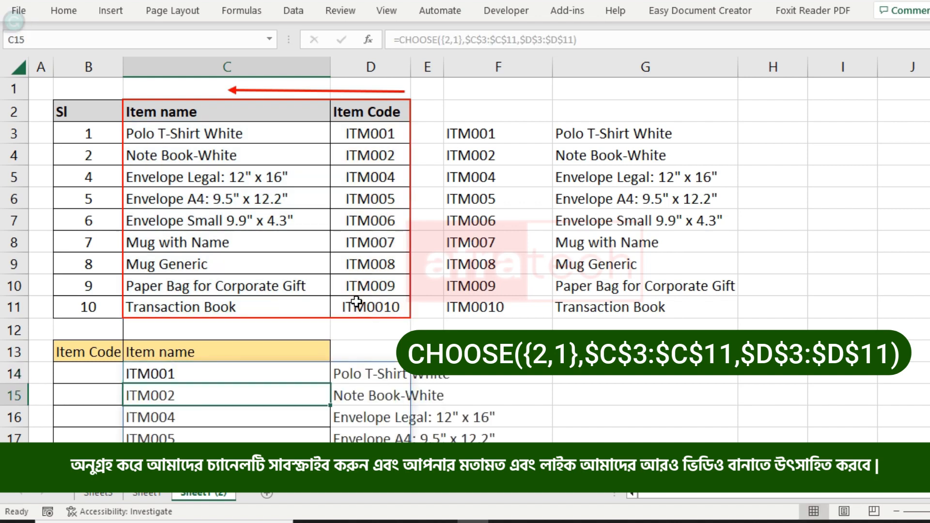
Step: Wrap the CHOOSE formula in C14 in a VLOOKUP that uses B14 as the lookup value and CHOOSE as the table array
{"action": "scroll", "coordinate": [420, 375], "scroll_direction": "down", "scroll_amount": 3}
{"action": "scroll", "coordinate": [420, 375], "scroll_direction": "up", "scroll_amount": 3}
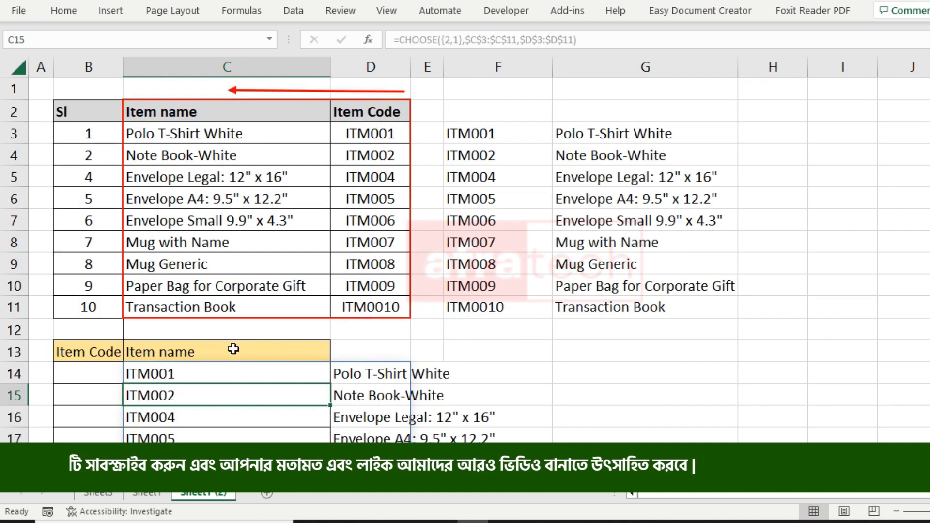
{"action": "left_click", "coordinate": [203, 376]}
{"action": "left_click", "coordinate": [395, 40]}
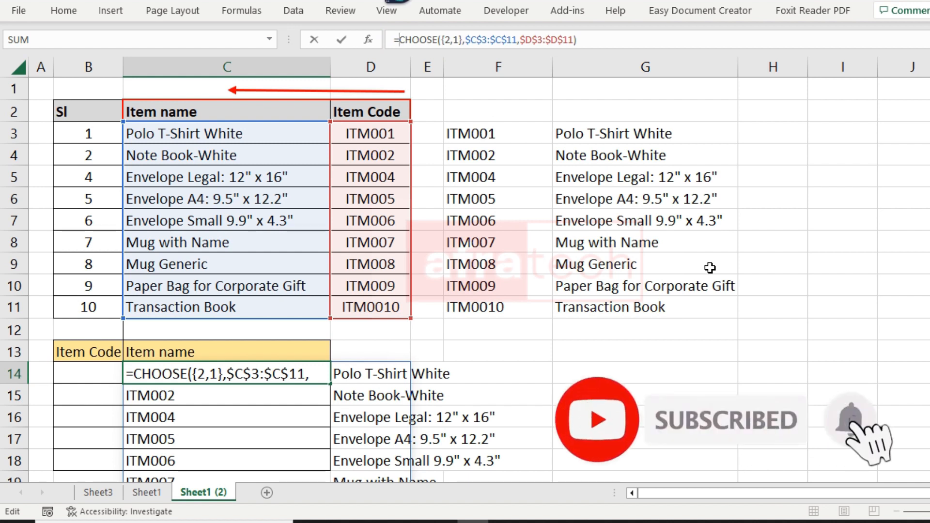
{"action": "type", "text": "Vlloku("}
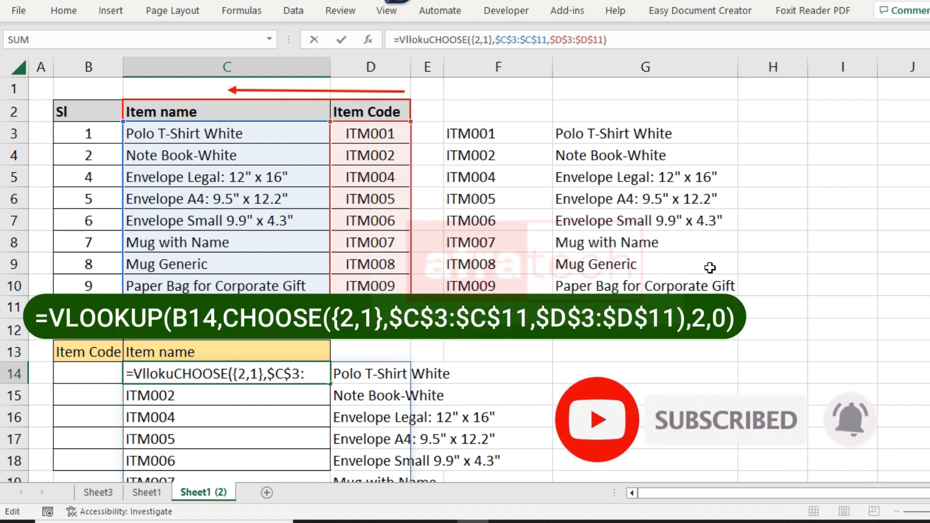
{"action": "key", "text": "BackSpace"}
{"action": "key", "text": "BackSpace"}
{"action": "key", "text": "BackSpace"}
{"action": "key", "text": "BackSpace"}
{"action": "key", "text": "BackSpace"}
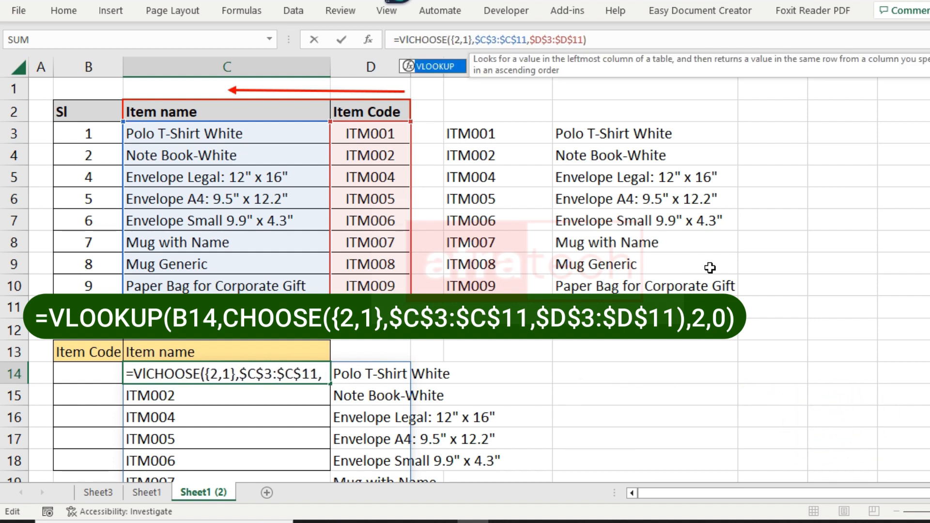
{"action": "key", "text": "Tab"}
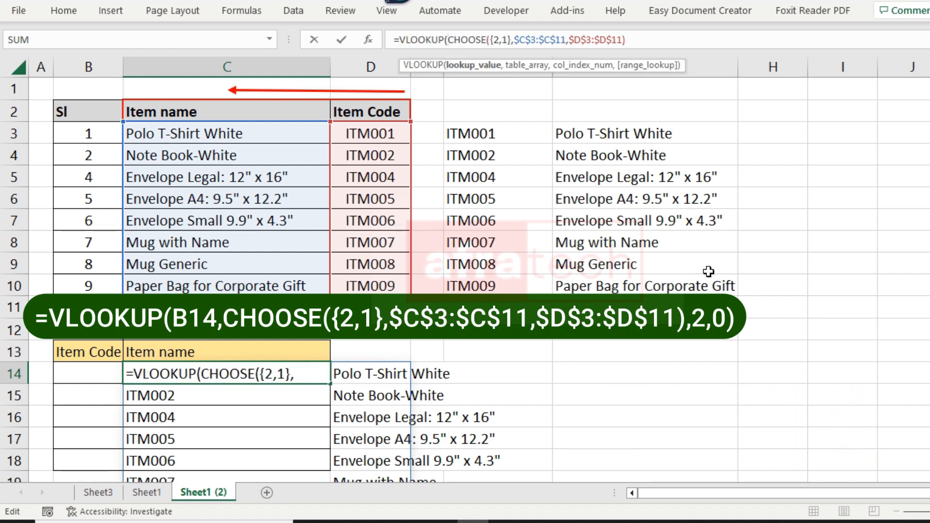
{"action": "left_click", "coordinate": [108, 376]}
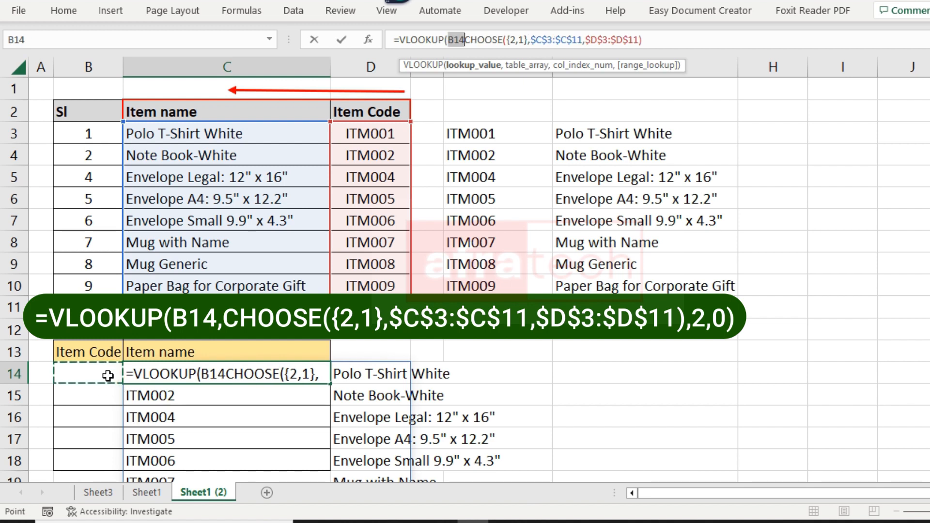
{"action": "type", "text": ","}
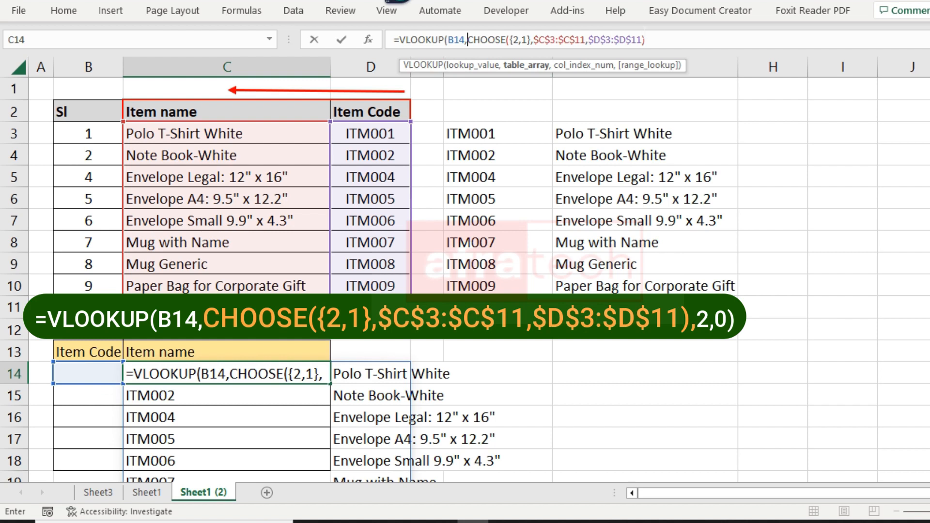
Step: Complete the VLOOKUP in C14 with column index 2 and range lookup 0, and enter the formula
{"action": "left_click", "coordinate": [648, 39]}
{"action": "type", "text": ","}
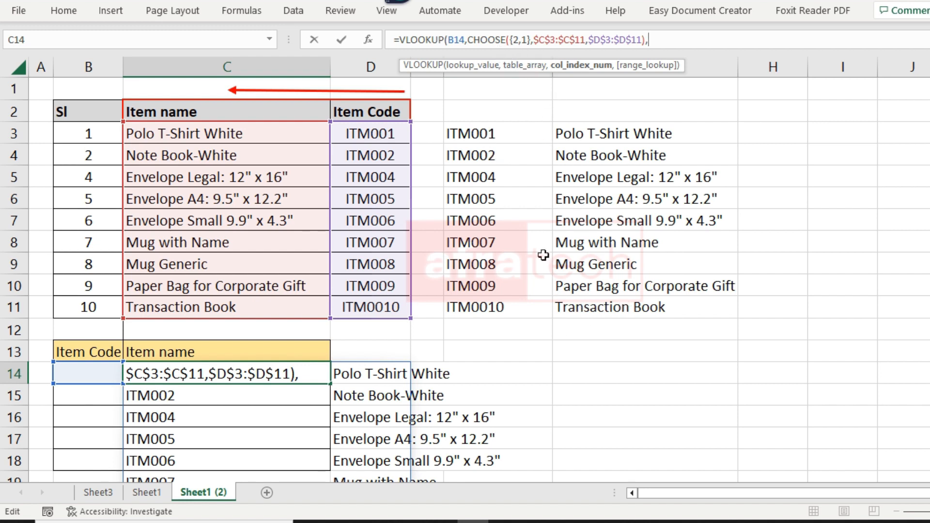
{"action": "left_click_drag", "start_coordinate": [466, 39], "coordinate": [636, 40]}
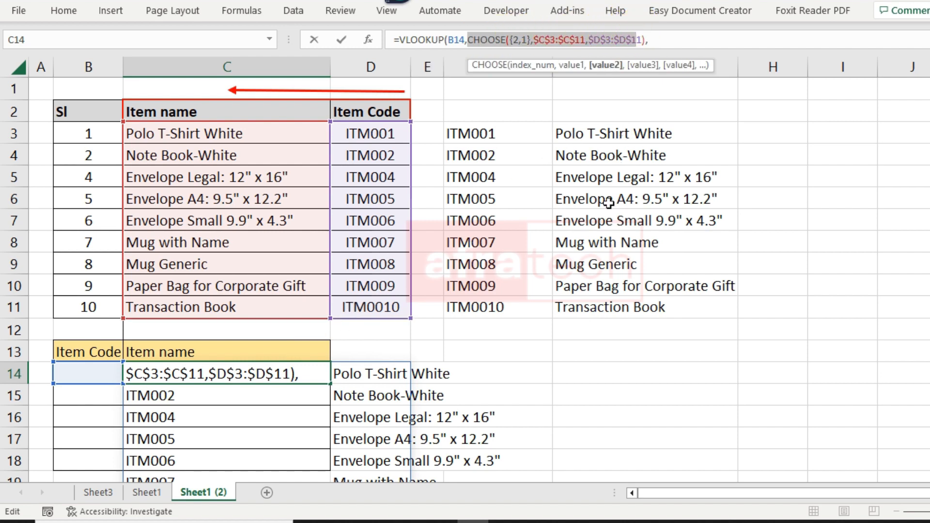
{"action": "left_click", "coordinate": [659, 40]}
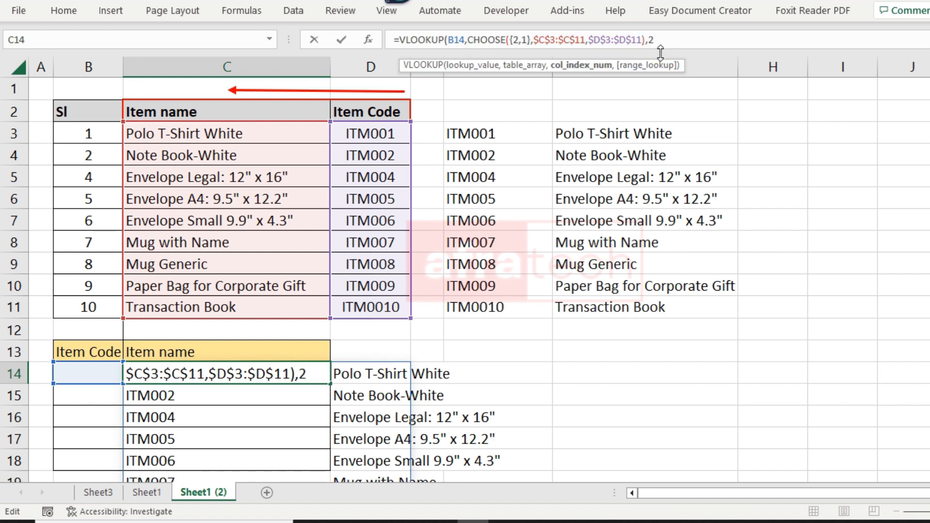
{"action": "type", "text": ",2,0)"}
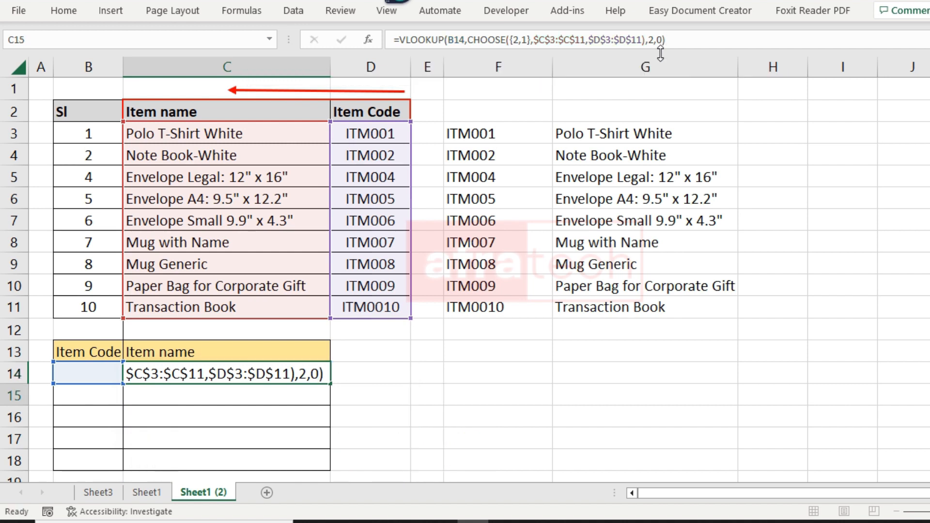
{"action": "key", "text": "Return"}
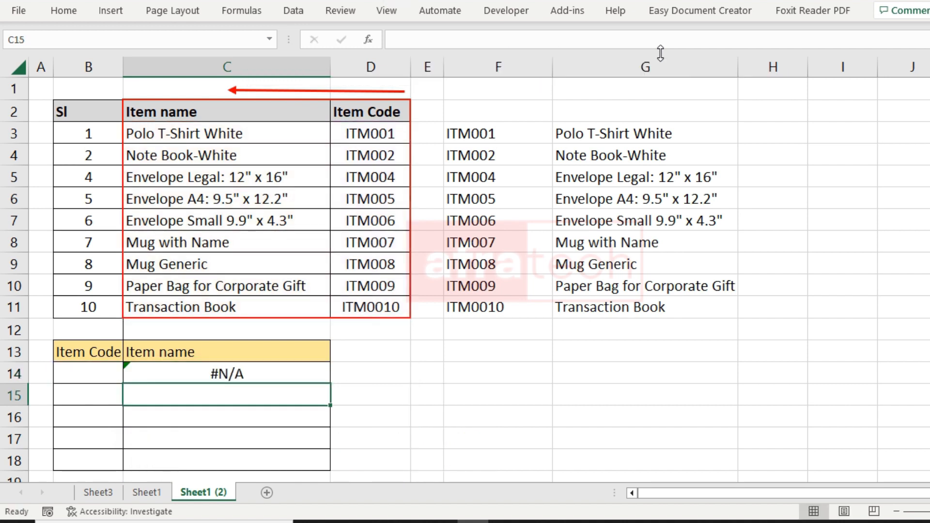
Step: Enter the item code ITM005 in B14 as the lookup value
{"action": "left_click", "coordinate": [106, 376]}
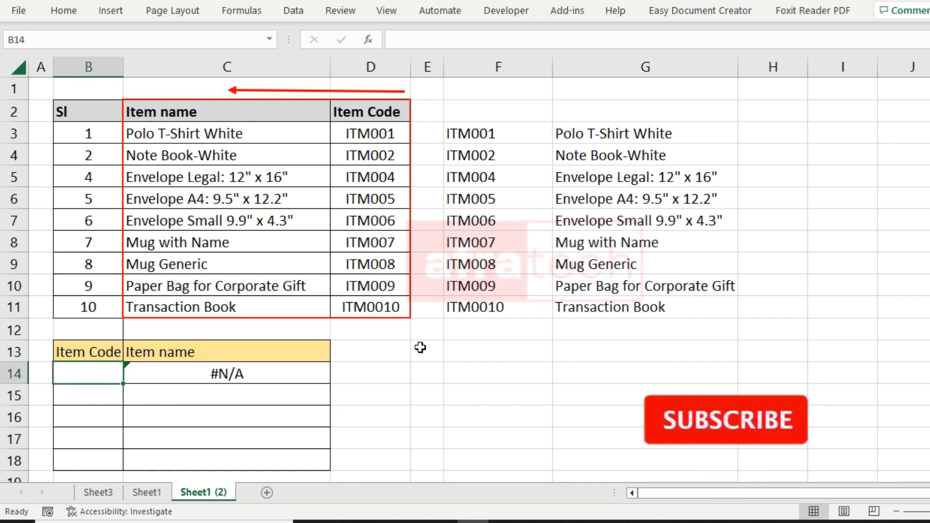
{"action": "type", "text": "IT"}
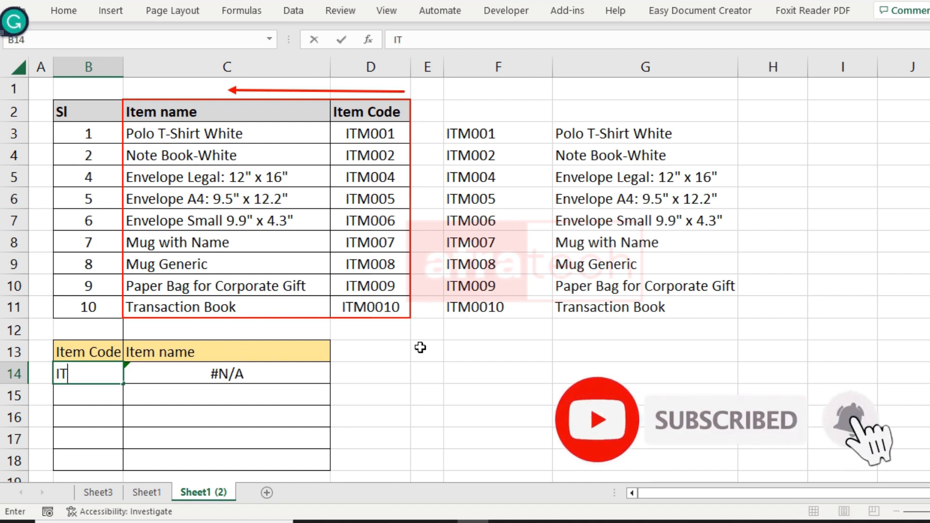
{"action": "type", "text": "M005"}
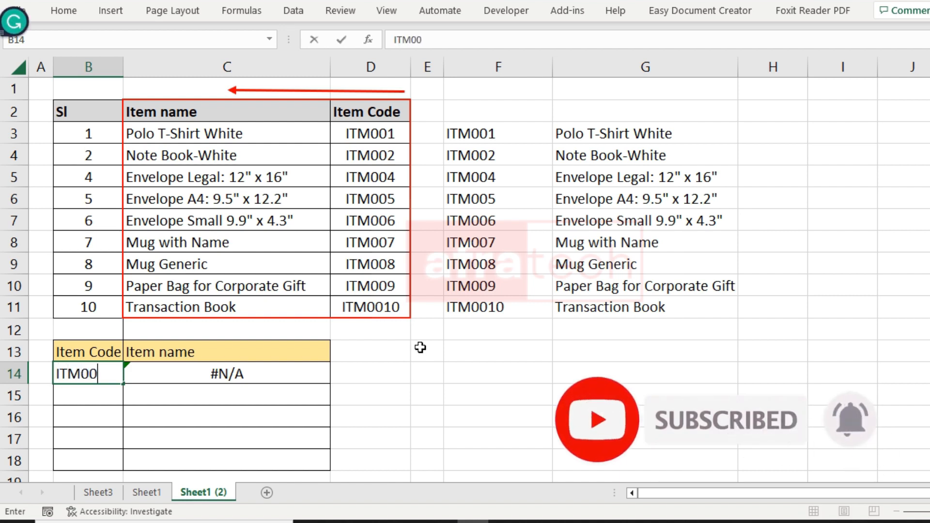
{"action": "key", "text": "Tab"}
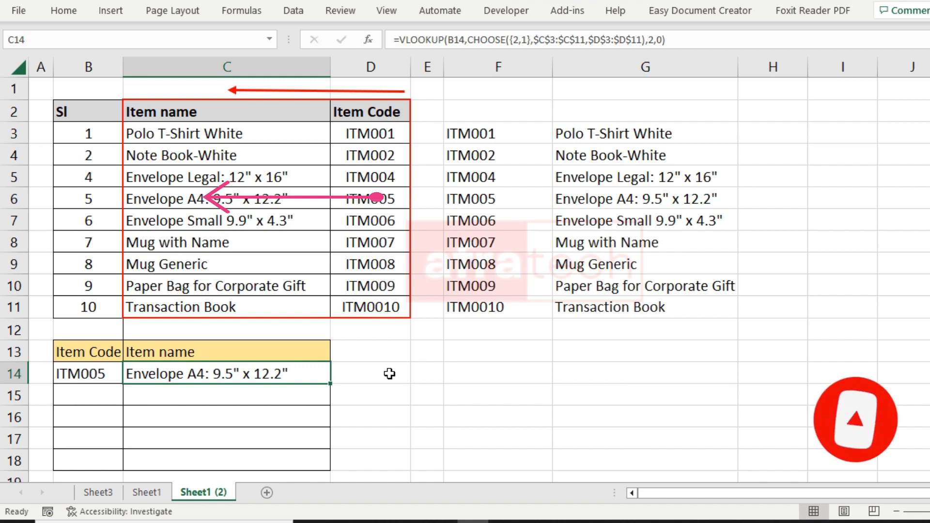
Step: Compare the looked-up item in row 14 with the Item Code and Item name of row 6 in the source table
{"action": "left_click", "coordinate": [341, 395]}
{"action": "left_click", "coordinate": [390, 200]}
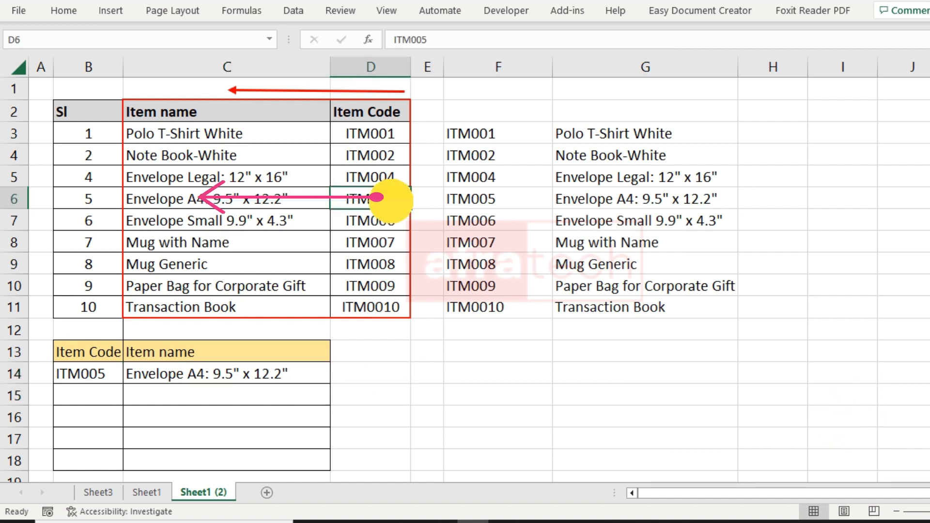
{"action": "left_click_drag", "start_coordinate": [390, 200], "coordinate": [187, 202]}
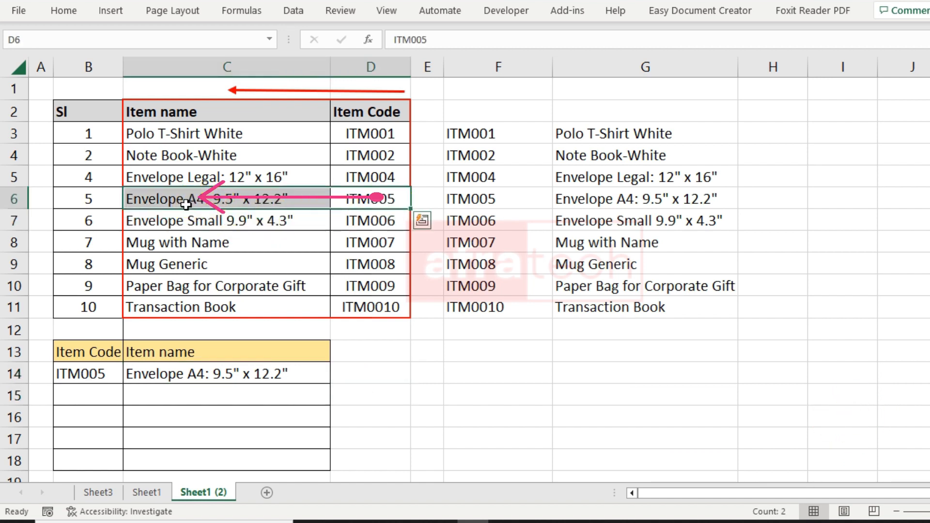
{"action": "left_click", "coordinate": [186, 203]}
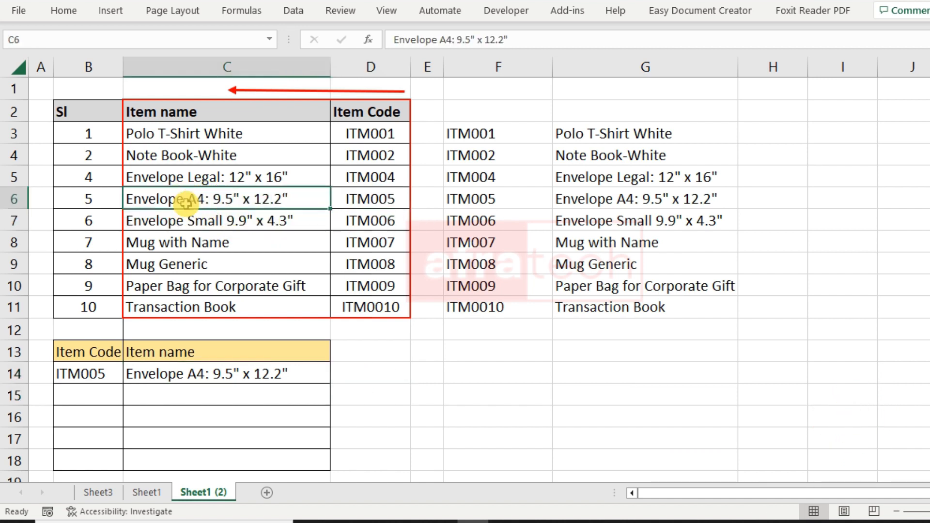
{"action": "left_click", "coordinate": [114, 380]}
{"action": "left_click_drag", "start_coordinate": [386, 197], "coordinate": [287, 207]}
Step: Delete the CHOOSE formula in F3 to clear the helper columns, and select the VLOOKUP result in C14
{"action": "left_click", "coordinate": [512, 130]}
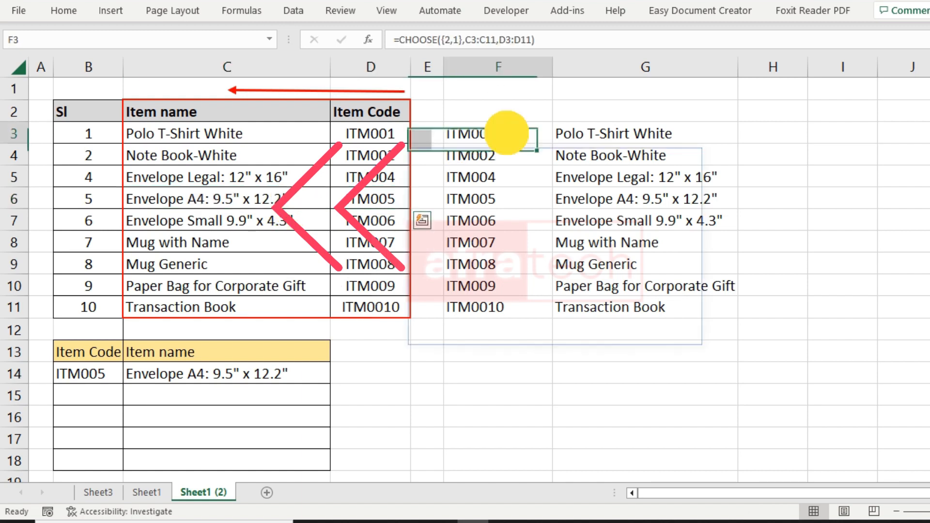
{"action": "key", "text": "Delete"}
{"action": "left_click_drag", "start_coordinate": [485, 286], "coordinate": [565, 239]}
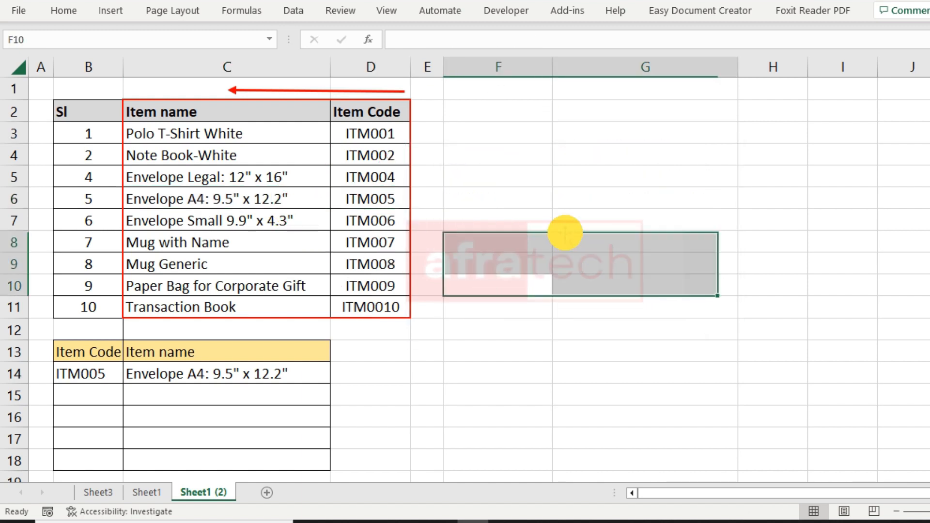
{"action": "left_click", "coordinate": [207, 374]}
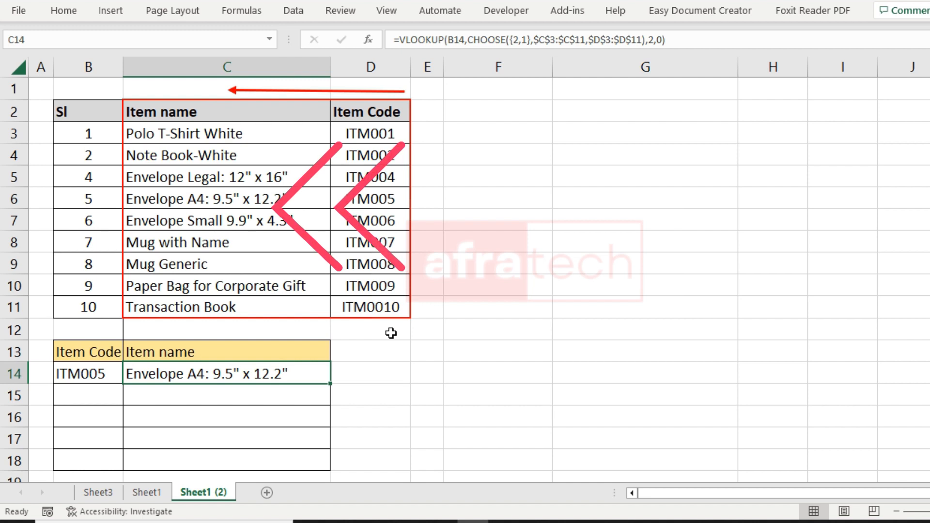